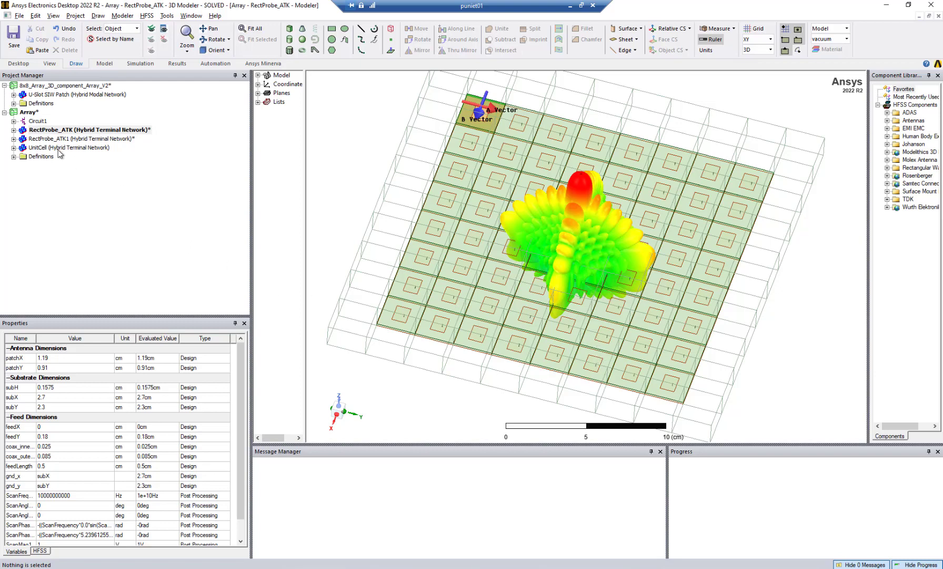
Step: Open the UnitCell design of the Array project and examine its patch, ground and feed from several angles
{"action": "left_click", "coordinate": [56, 148]}
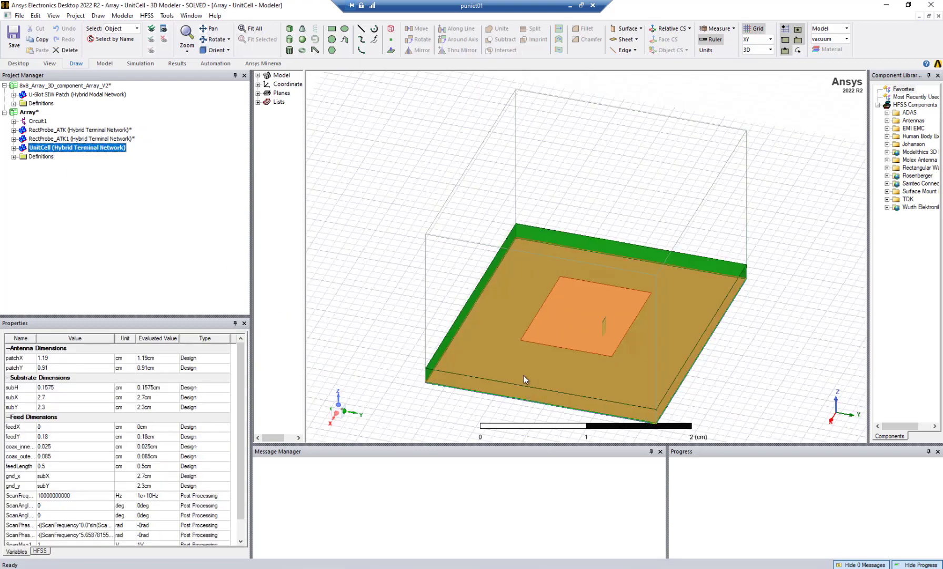
{"action": "left_click_drag", "start_coordinate": [596, 179], "coordinate": [773, 274], "text": "alt"}
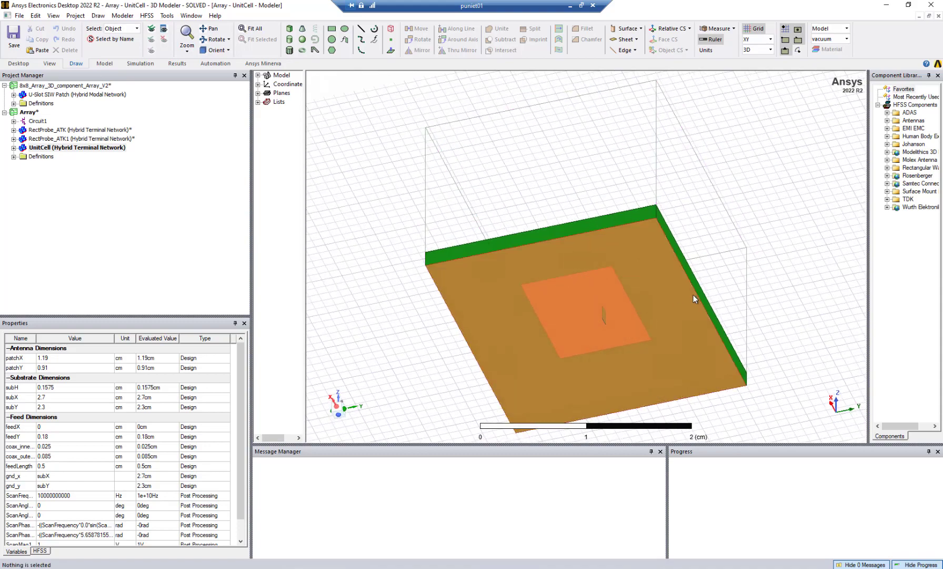
{"action": "scroll", "coordinate": [601, 302], "scroll_direction": "up", "scroll_amount": 4}
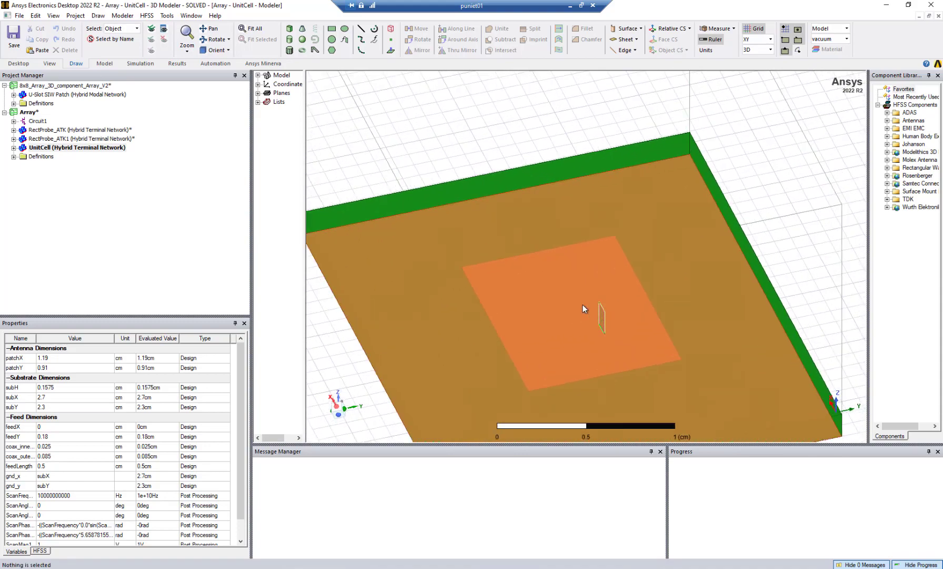
{"action": "scroll", "coordinate": [500, 310], "scroll_direction": "down", "scroll_amount": 4}
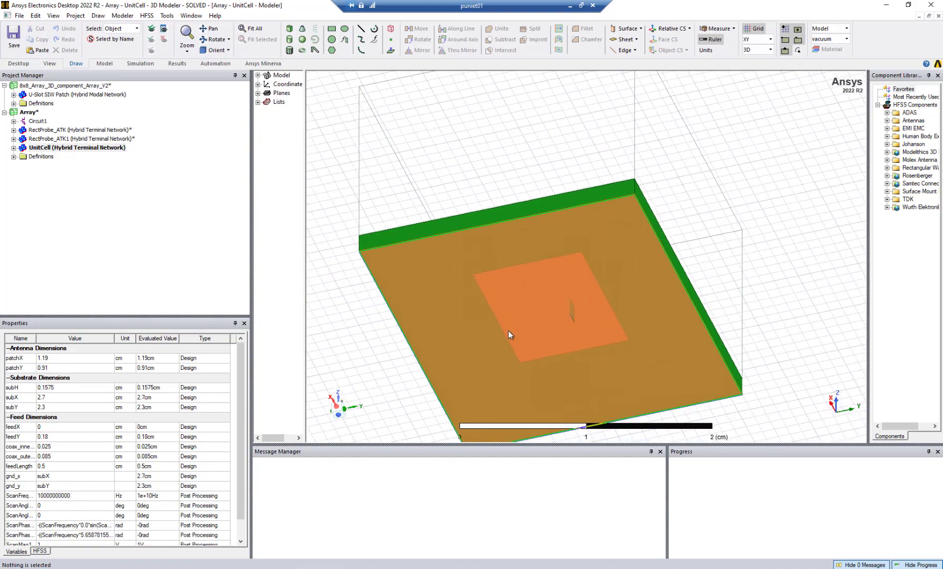
{"action": "scroll", "coordinate": [530, 374], "scroll_direction": "down", "scroll_amount": 5}
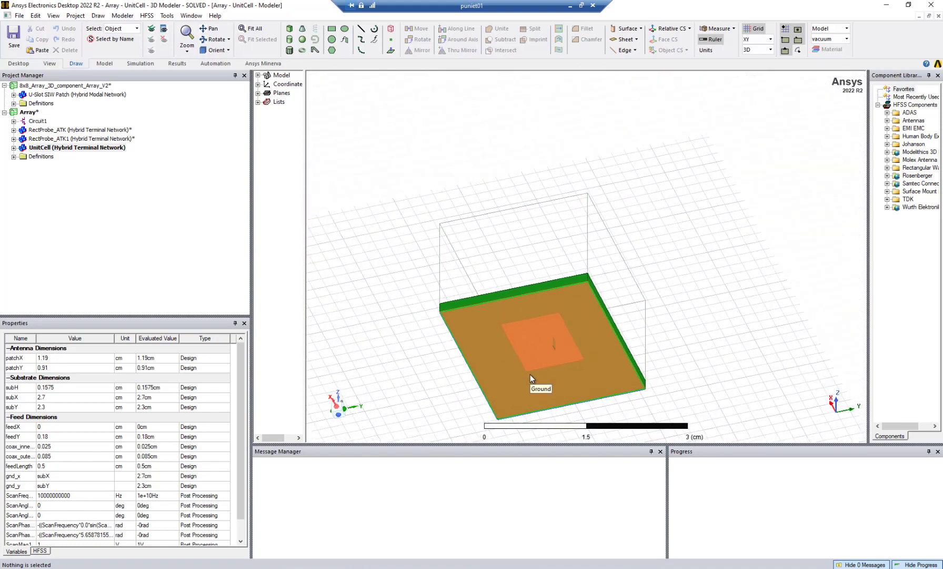
{"action": "left_click_drag", "start_coordinate": [703, 261], "coordinate": [735, 289], "text": "alt"}
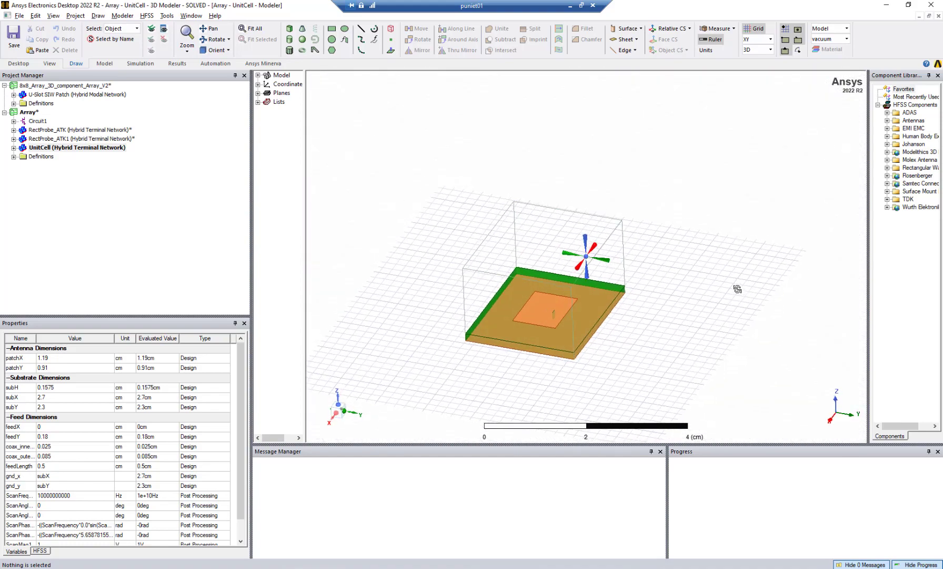
Step: Expand the UnitCell design and its 3D components, and highlight the Ant1 component in the model
{"action": "left_click", "coordinate": [14, 148]}
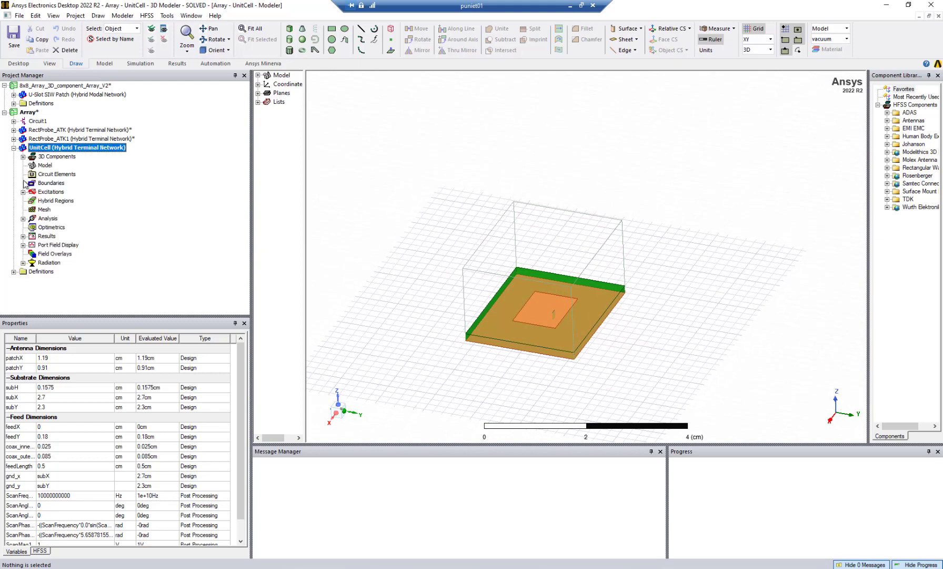
{"action": "left_click", "coordinate": [23, 156]}
{"action": "left_click", "coordinate": [44, 166]}
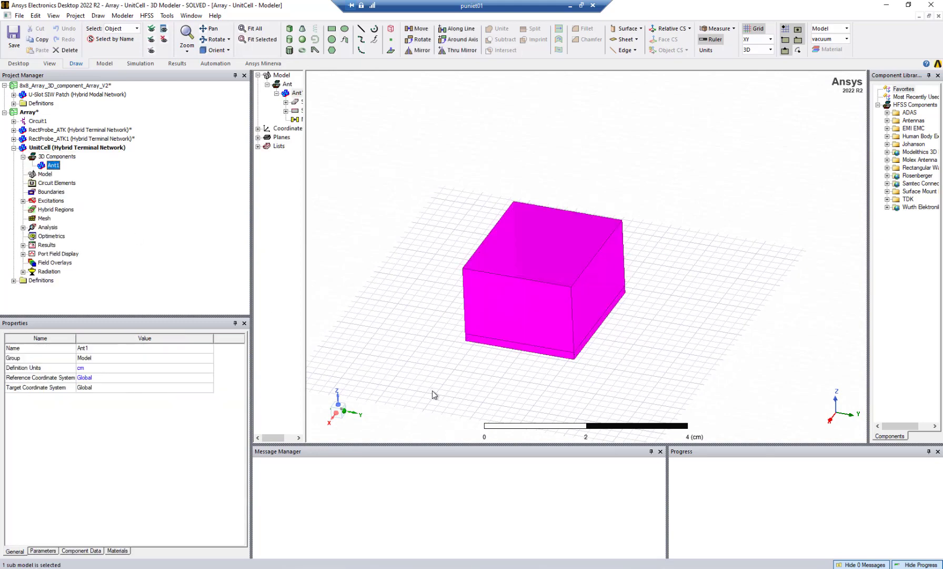
{"action": "left_click", "coordinate": [444, 399]}
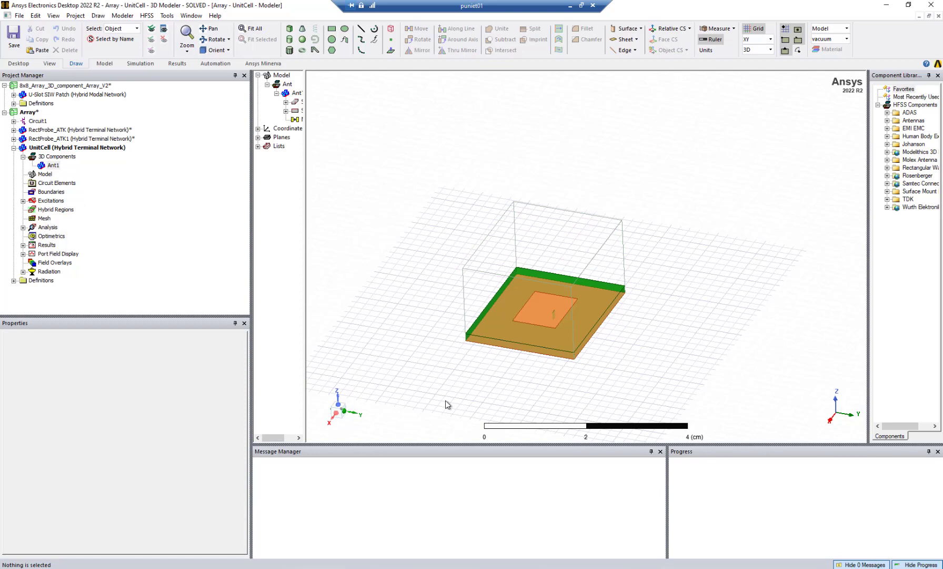
{"action": "key", "text": "ctrl+a"}
{"action": "right_click", "coordinate": [516, 329]}
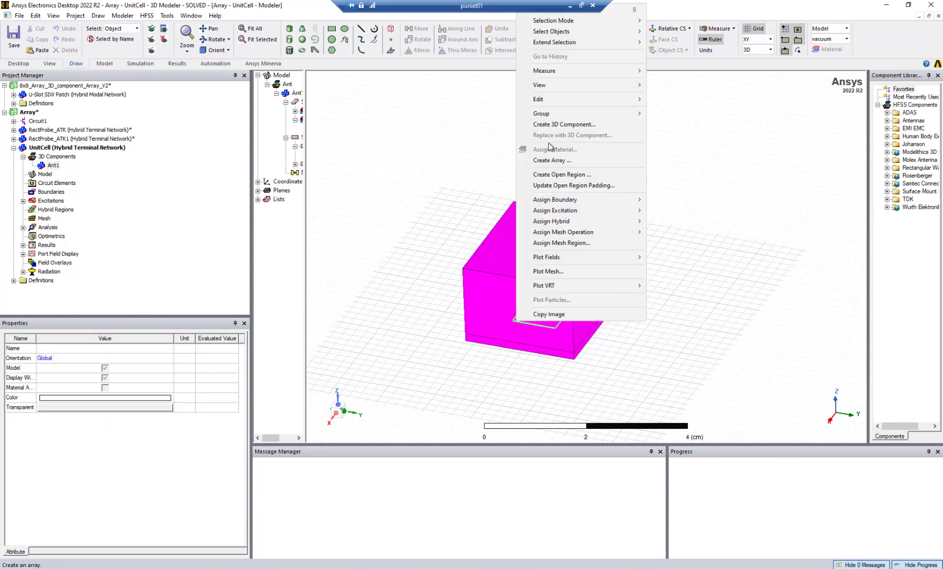
{"action": "left_click", "coordinate": [434, 173]}
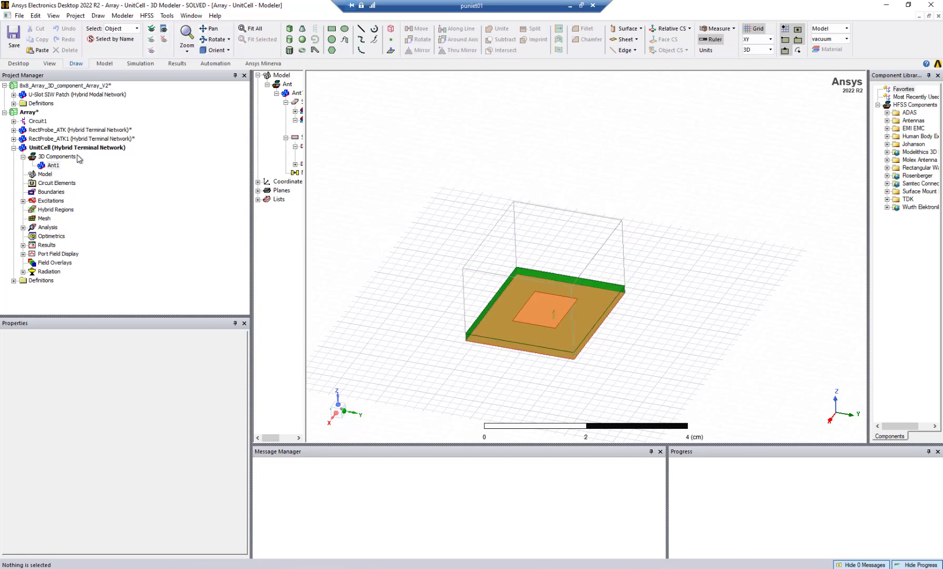
Step: Review the UnitCell design's solution type, keeping HFSS with Hybrid and Arrays, Network Analysis and Terminal
{"action": "right_click", "coordinate": [67, 150]}
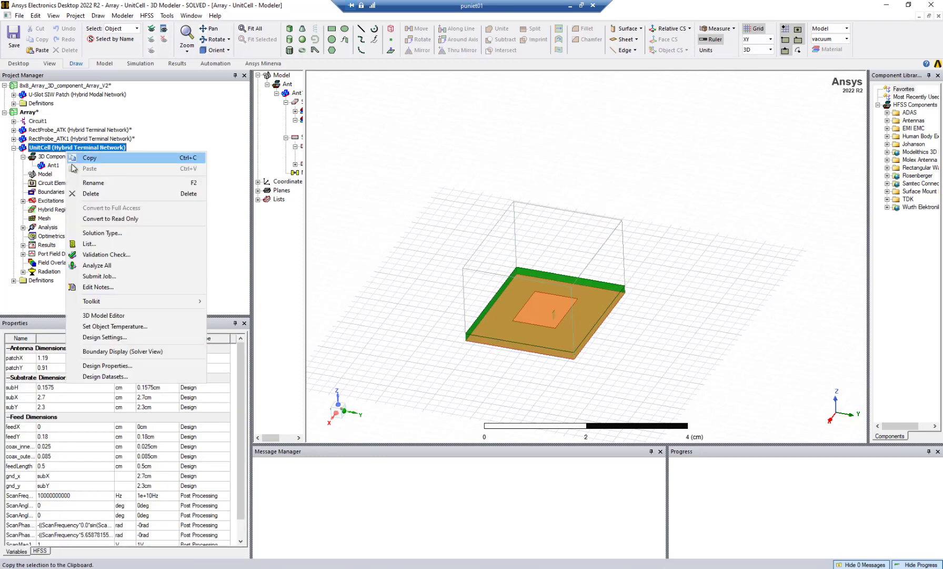
{"action": "left_click", "coordinate": [98, 238]}
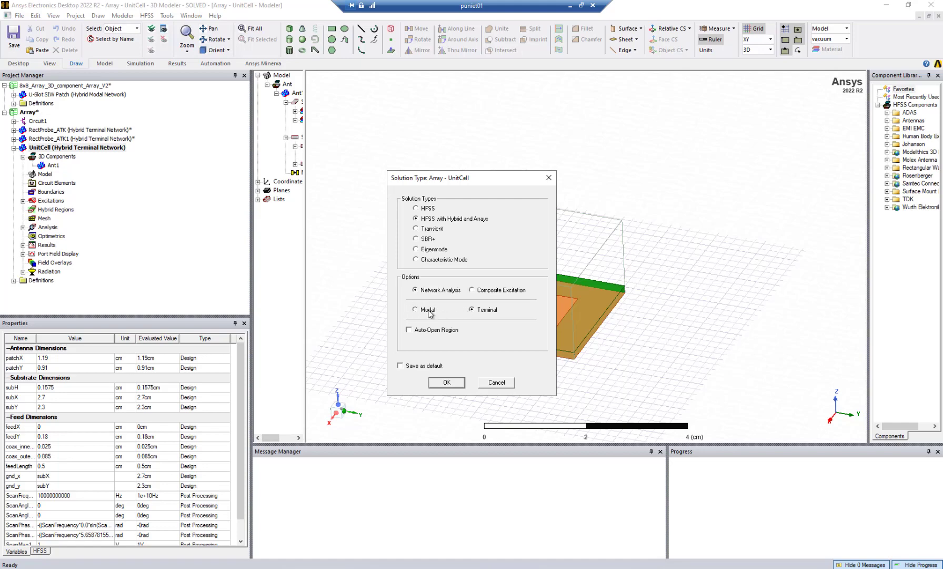
{"action": "left_click", "coordinate": [446, 382]}
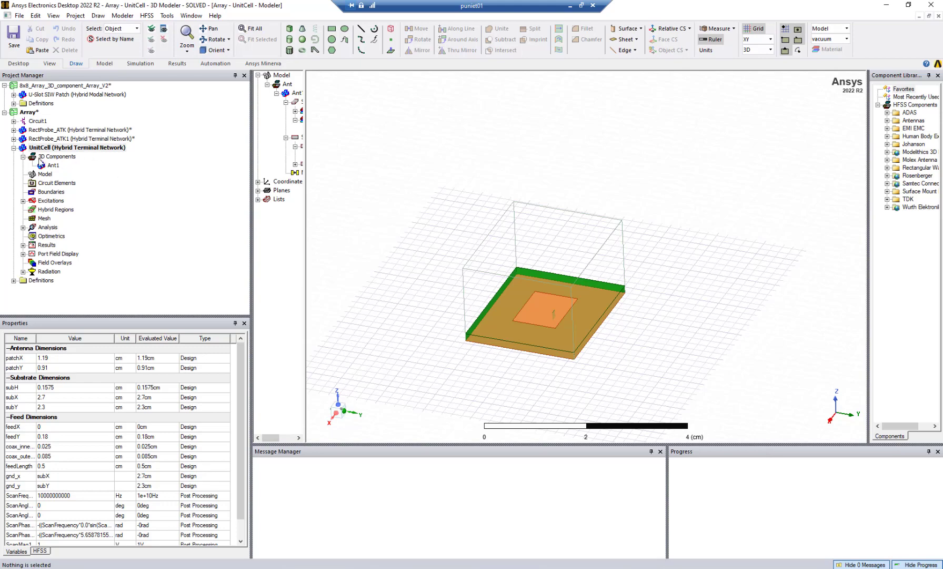
Step: Start a 3D component array from the UnitCell model and set its size to 8 for both the A and B vectors
{"action": "right_click", "coordinate": [48, 178]}
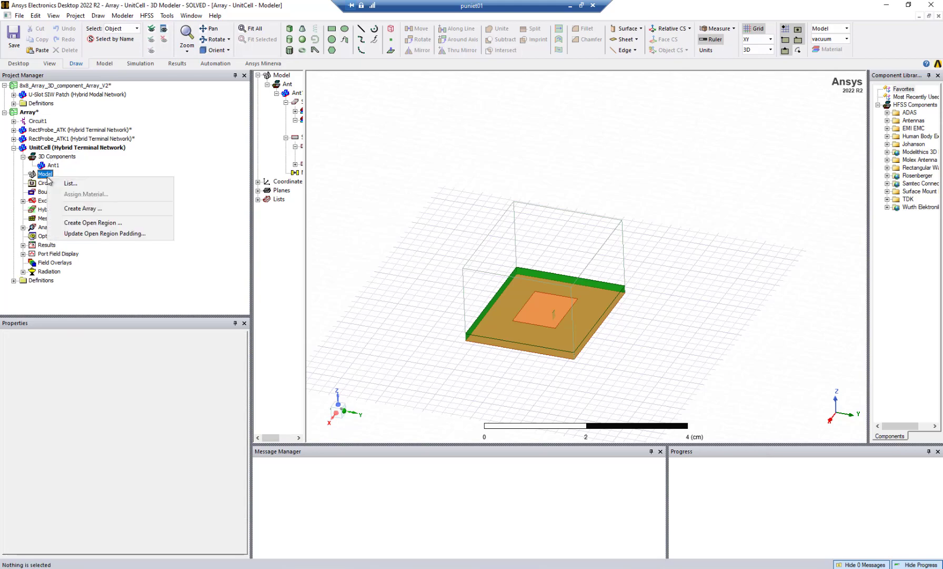
{"action": "left_click", "coordinate": [79, 208]}
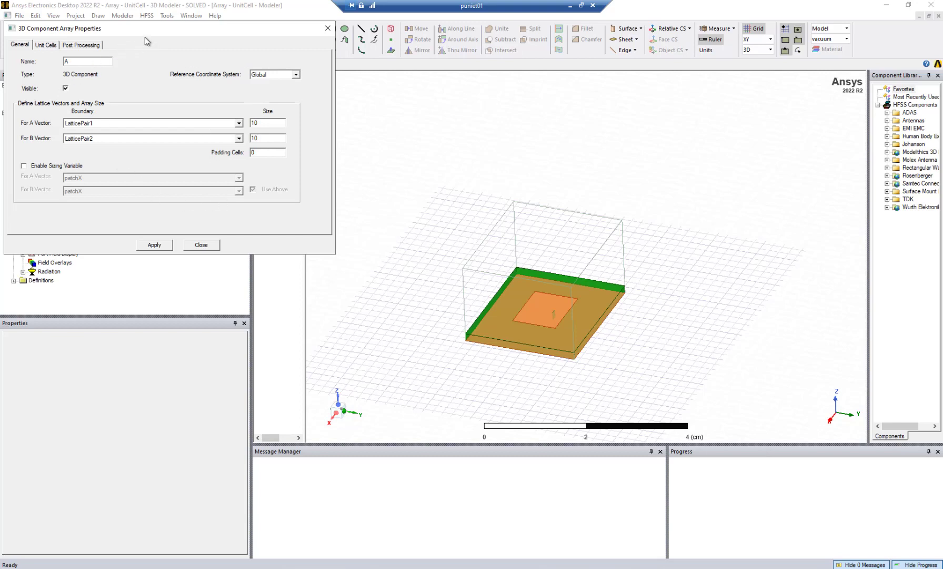
{"action": "left_click", "coordinate": [45, 45]}
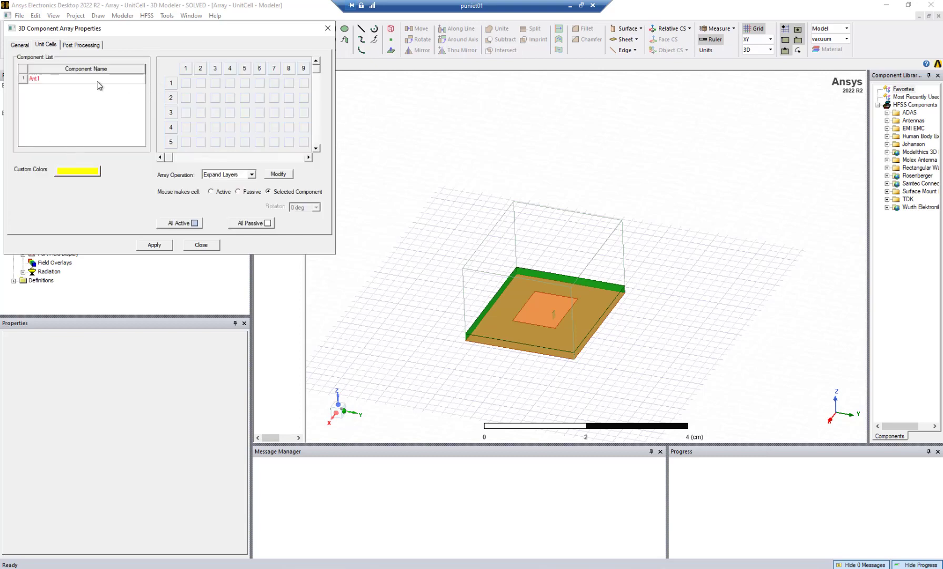
{"action": "left_click", "coordinate": [81, 80]}
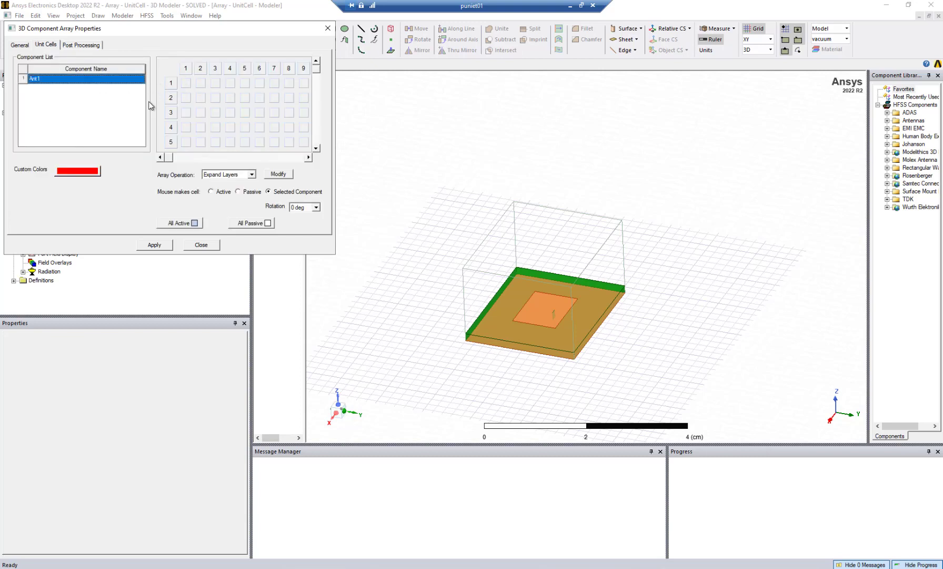
{"action": "left_click", "coordinate": [23, 44]}
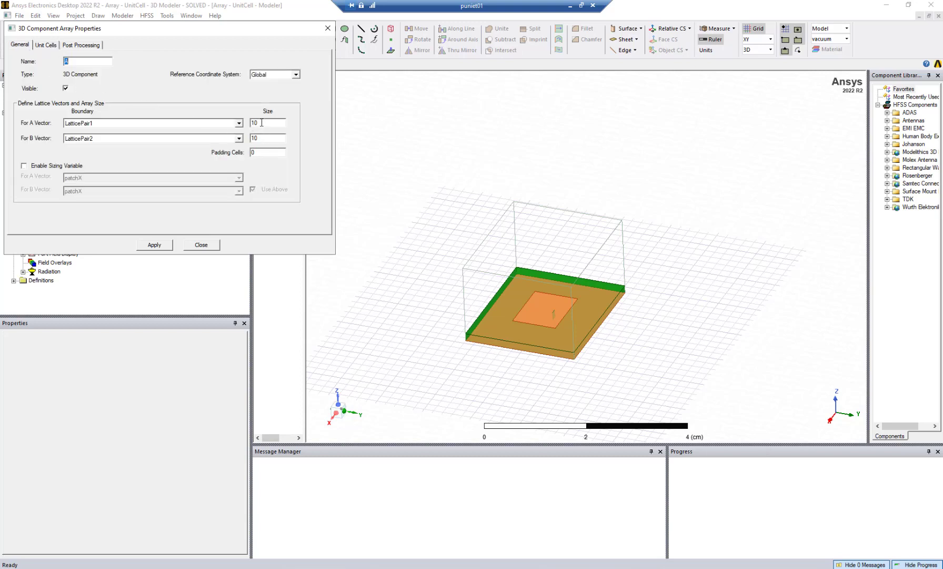
{"action": "type", "text": "8"}
Step: Assign the Ant1 component to all cells of the 8 by 8 grid and apply the array
{"action": "left_click", "coordinate": [55, 46]}
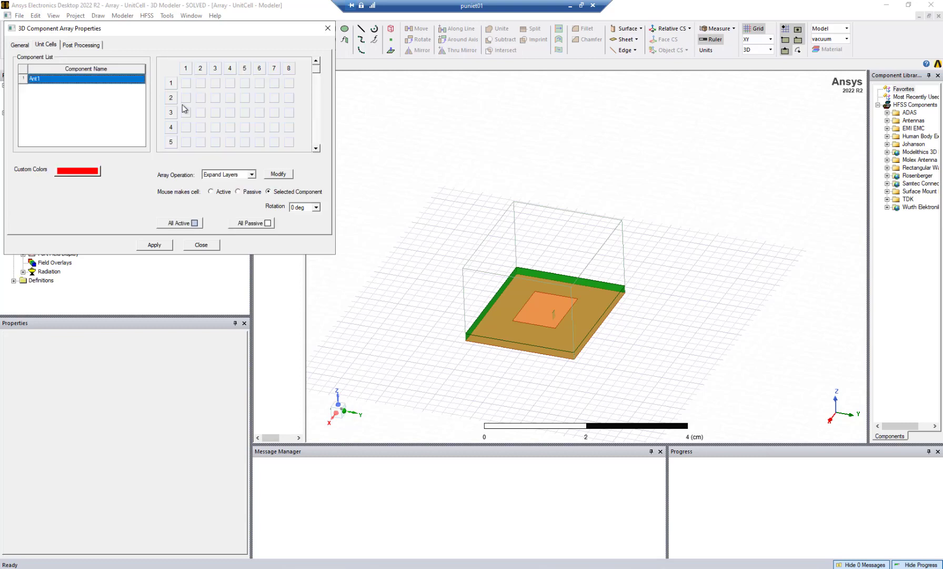
{"action": "left_click_drag", "start_coordinate": [335, 254], "coordinate": [510, 459]}
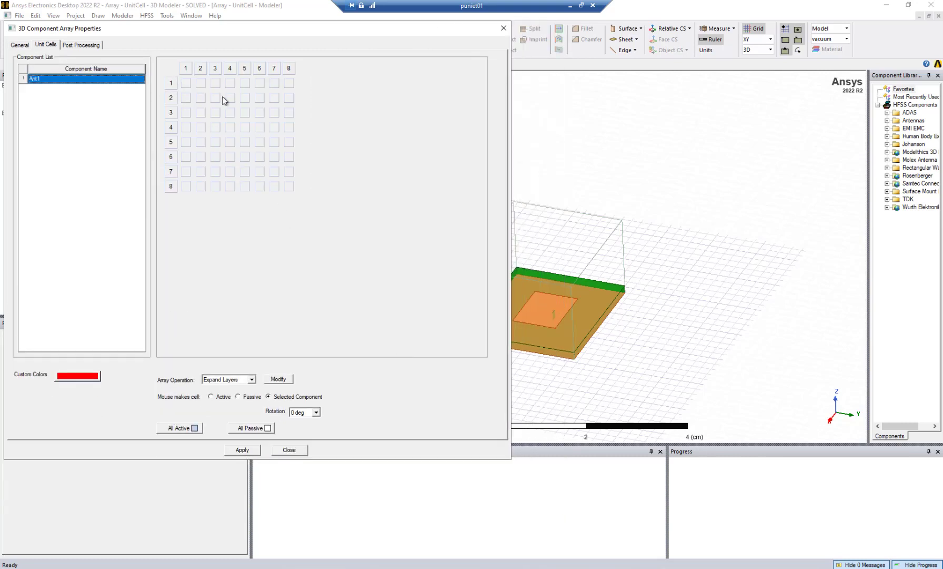
{"action": "left_click", "coordinate": [185, 68]}
{"action": "left_click", "coordinate": [201, 68]}
{"action": "left_click", "coordinate": [214, 68]}
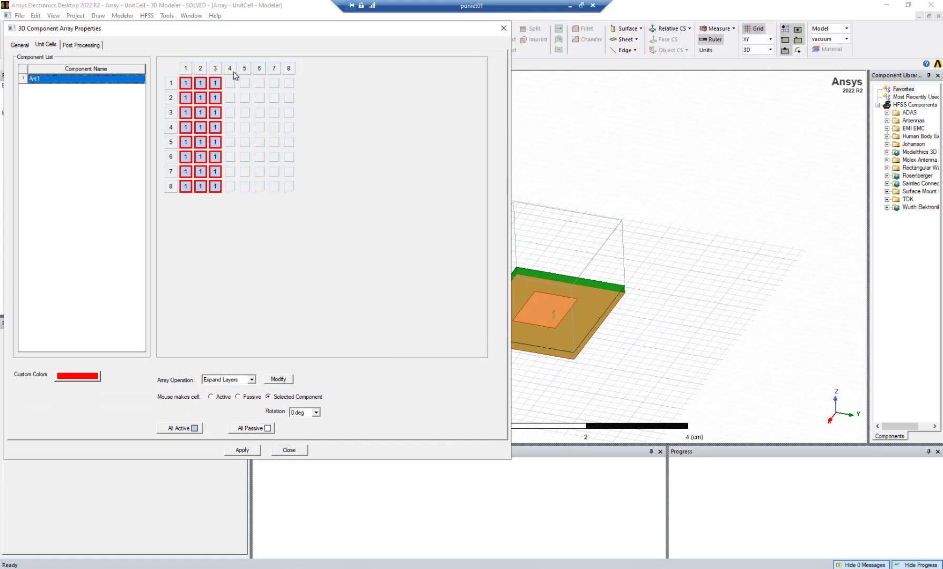
{"action": "left_click", "coordinate": [230, 68]}
{"action": "left_click", "coordinate": [245, 69]}
{"action": "left_click", "coordinate": [260, 69]}
{"action": "left_click", "coordinate": [273, 69]}
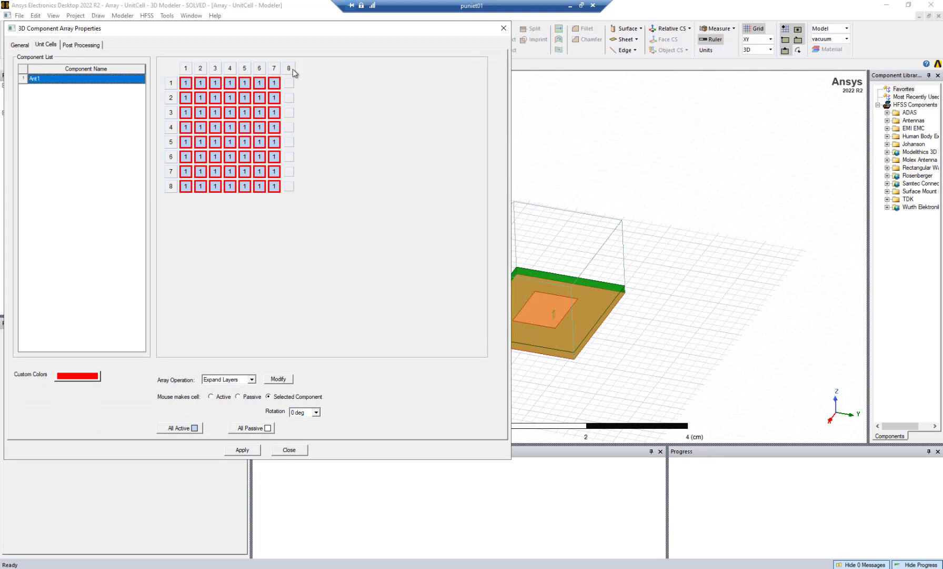
{"action": "left_click", "coordinate": [290, 69]}
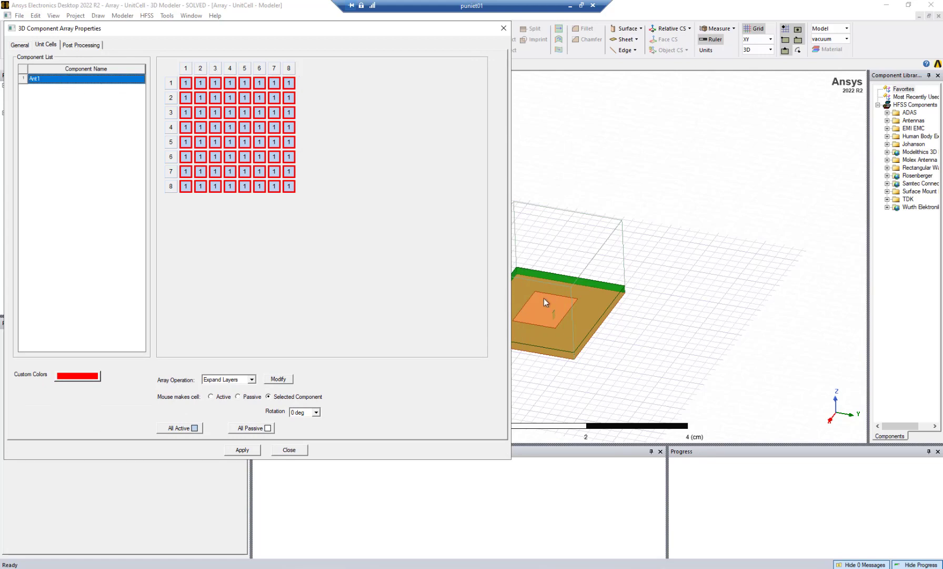
{"action": "left_click", "coordinate": [243, 451]}
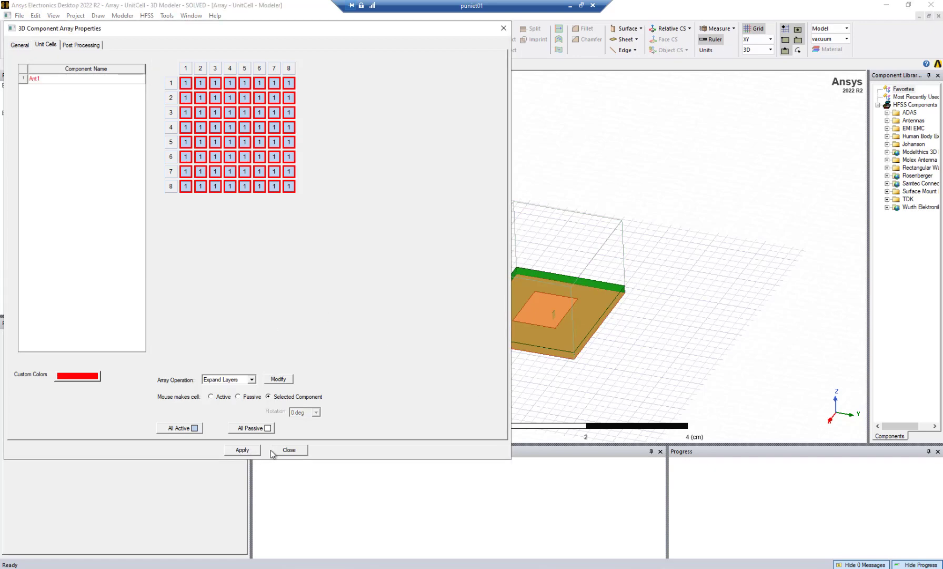
{"action": "left_click", "coordinate": [289, 449]}
Step: Examine the antenna array in perspective, side and top views, then the cell index labels and the A and B vectors up close
{"action": "scroll", "coordinate": [629, 181], "scroll_direction": "down", "scroll_amount": 3}
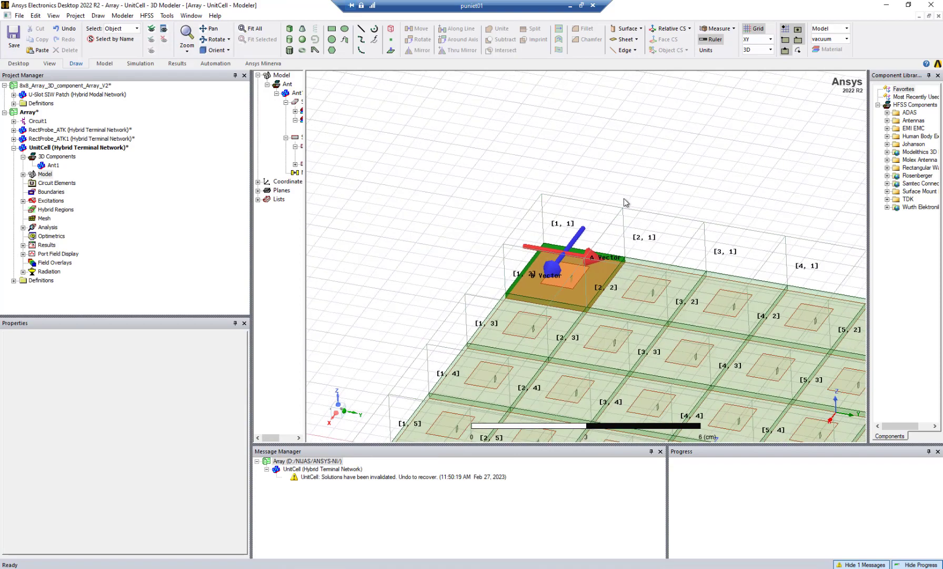
{"action": "scroll", "coordinate": [625, 202], "scroll_direction": "down", "scroll_amount": 4}
{"action": "left_click_drag", "start_coordinate": [580, 178], "coordinate": [538, 344], "text": "alt"}
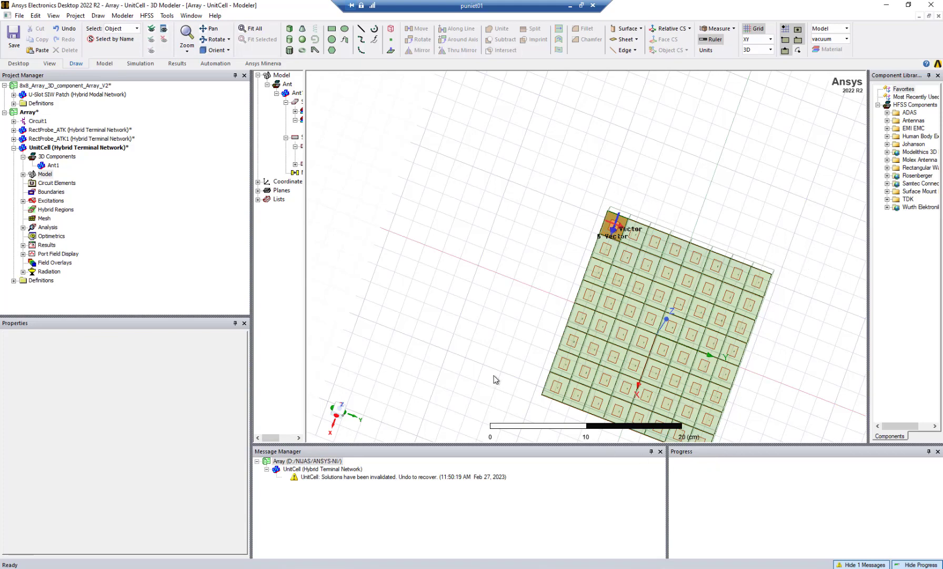
{"action": "scroll", "coordinate": [568, 403], "scroll_direction": "down", "scroll_amount": 2}
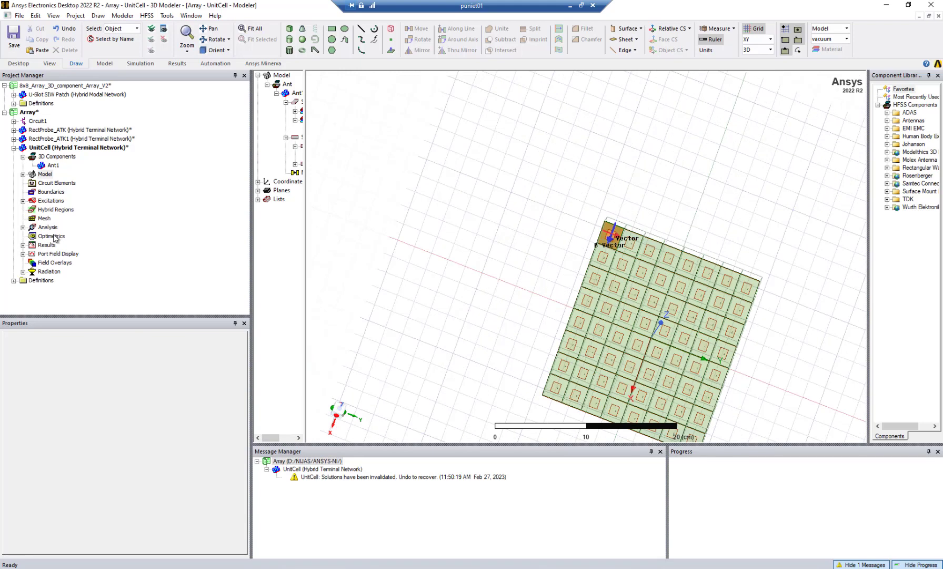
{"action": "left_click_drag", "start_coordinate": [695, 350], "coordinate": [680, 367], "text": "alt"}
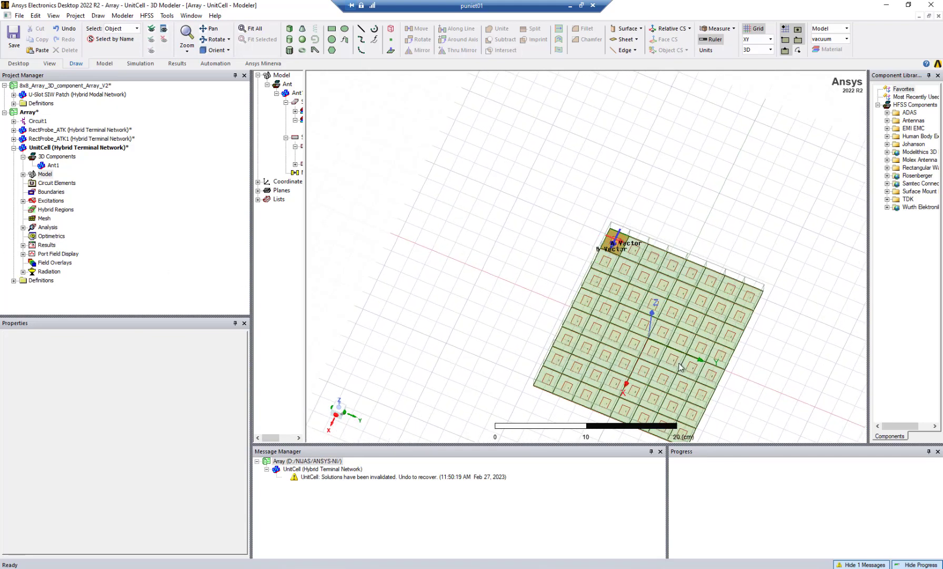
{"action": "key", "text": "alt+shift"}
{"action": "left_click", "coordinate": [733, 236]}
{"action": "double_click", "coordinate": [718, 154], "text": "alt"}
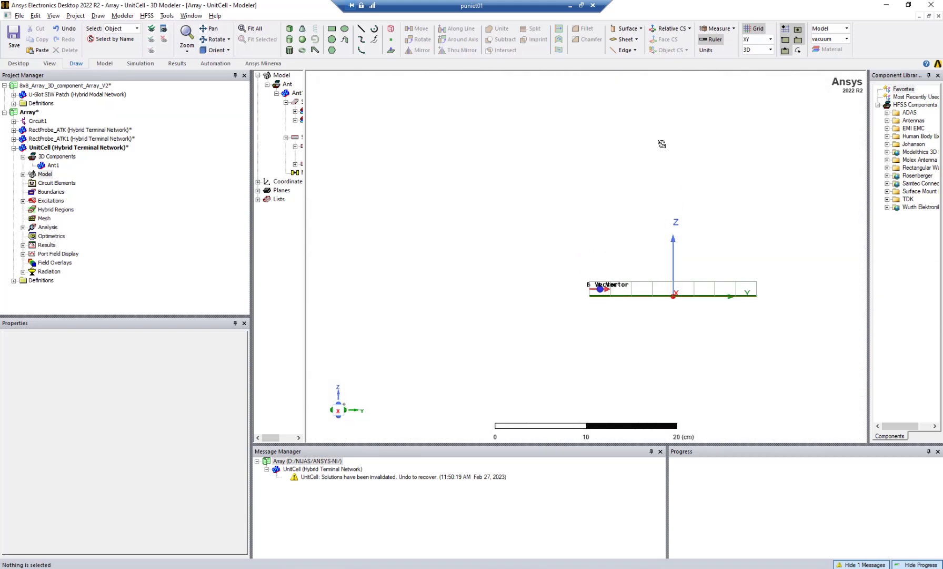
{"action": "double_click", "coordinate": [652, 358], "text": "alt"}
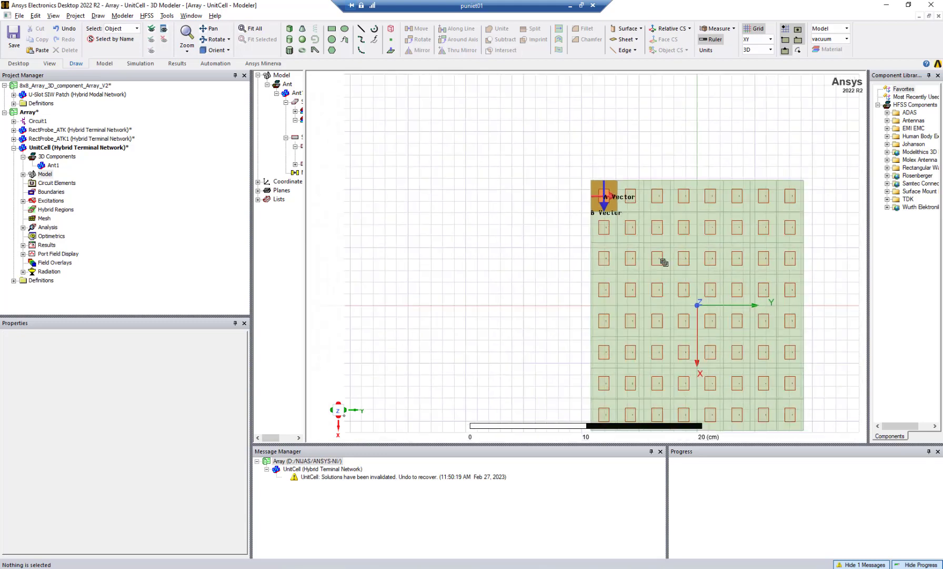
{"action": "scroll", "coordinate": [664, 262], "scroll_direction": "up", "scroll_amount": 5}
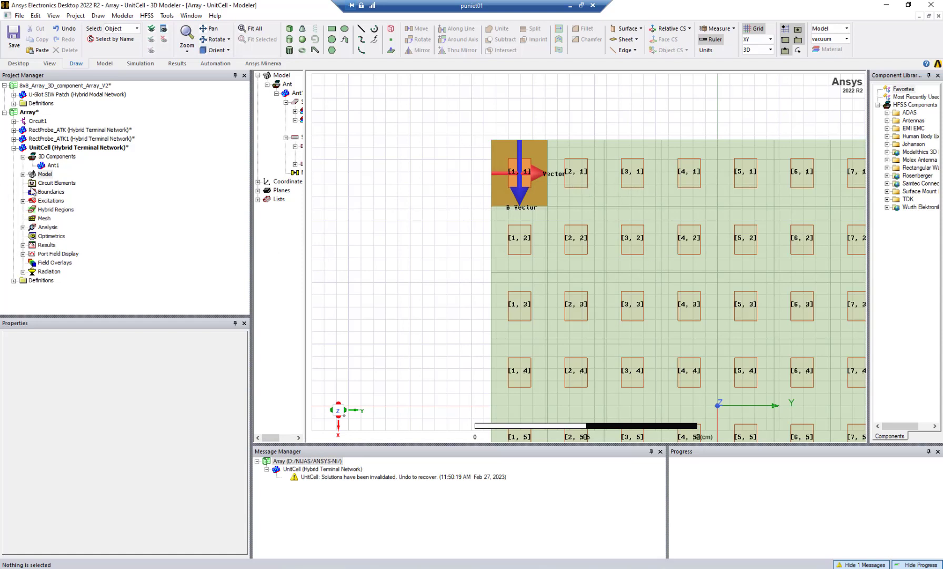
Step: Review the UnitCell design's post process source list against the array cells and close it without changes
{"action": "right_click", "coordinate": [42, 201]}
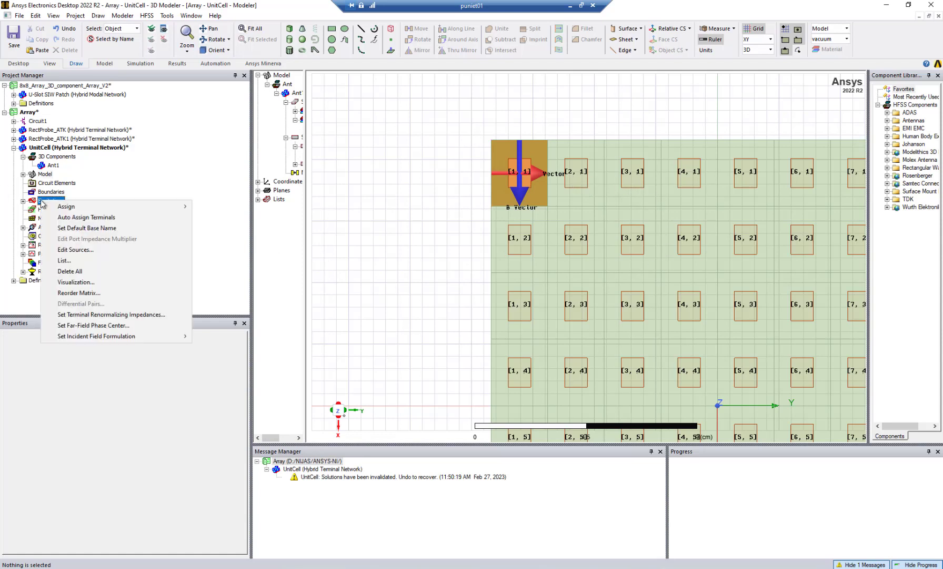
{"action": "left_click", "coordinate": [72, 251]}
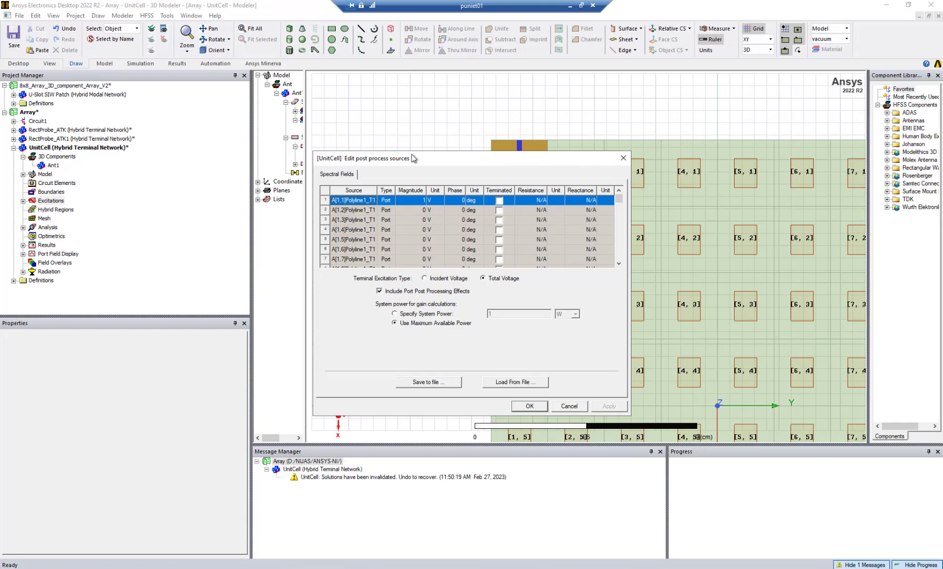
{"action": "left_click_drag", "start_coordinate": [413, 158], "coordinate": [168, 131]}
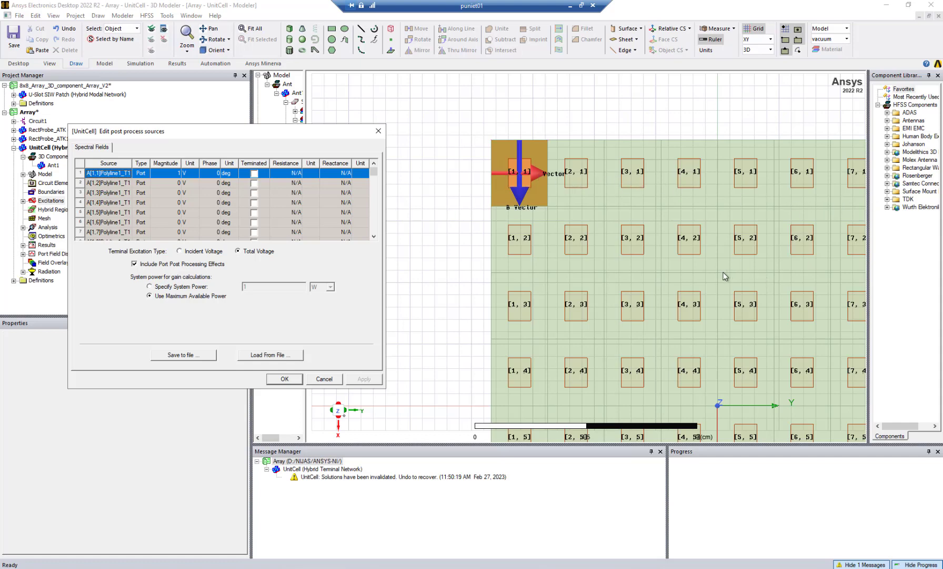
{"action": "scroll", "coordinate": [726, 276], "scroll_direction": "down", "scroll_amount": 5}
{"action": "left_click", "coordinate": [511, 224]}
{"action": "left_click_drag", "start_coordinate": [511, 224], "coordinate": [442, 148]}
{"action": "left_click", "coordinate": [320, 380]}
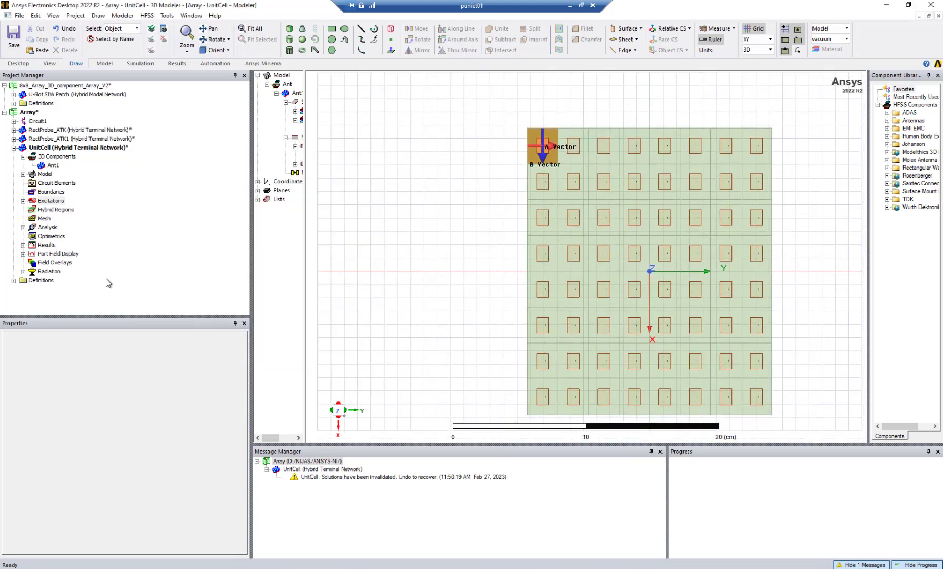
Step: Switch to the RectProbe_ATK design and view its array and gain pattern from above and in perspective
{"action": "left_click", "coordinate": [38, 132]}
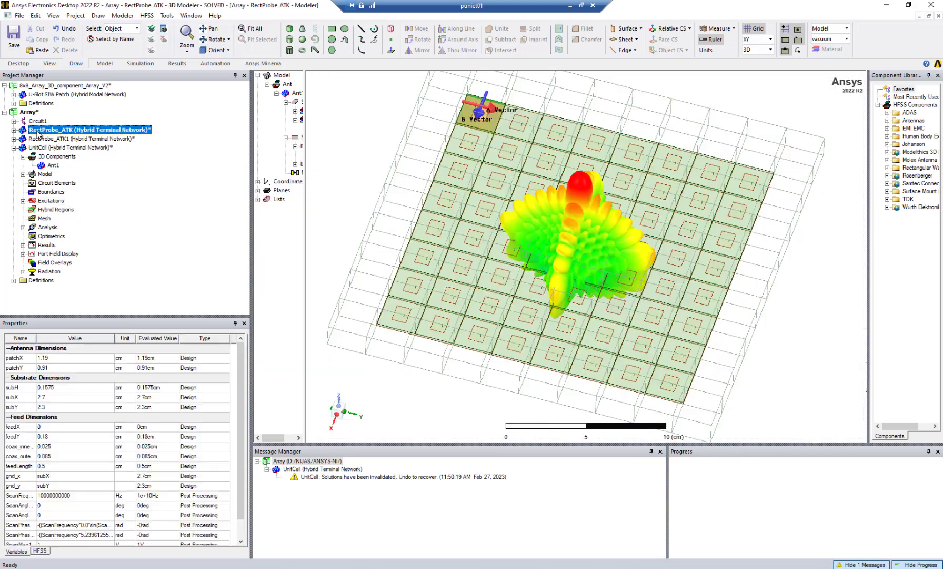
{"action": "double_click", "coordinate": [703, 97], "text": "alt"}
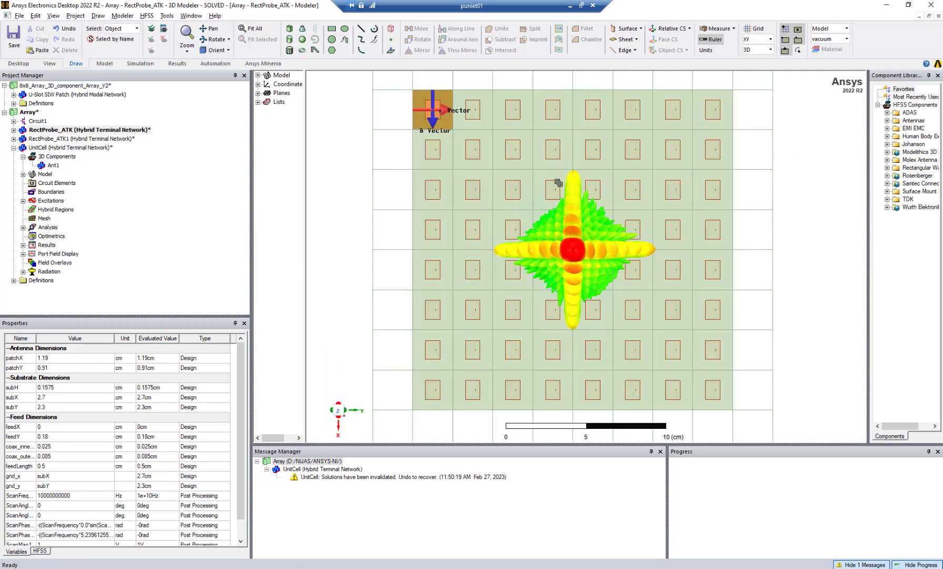
{"action": "scroll", "coordinate": [561, 206], "scroll_direction": "down", "scroll_amount": 2}
{"action": "left_click_drag", "start_coordinate": [572, 310], "coordinate": [574, 260], "text": "alt"}
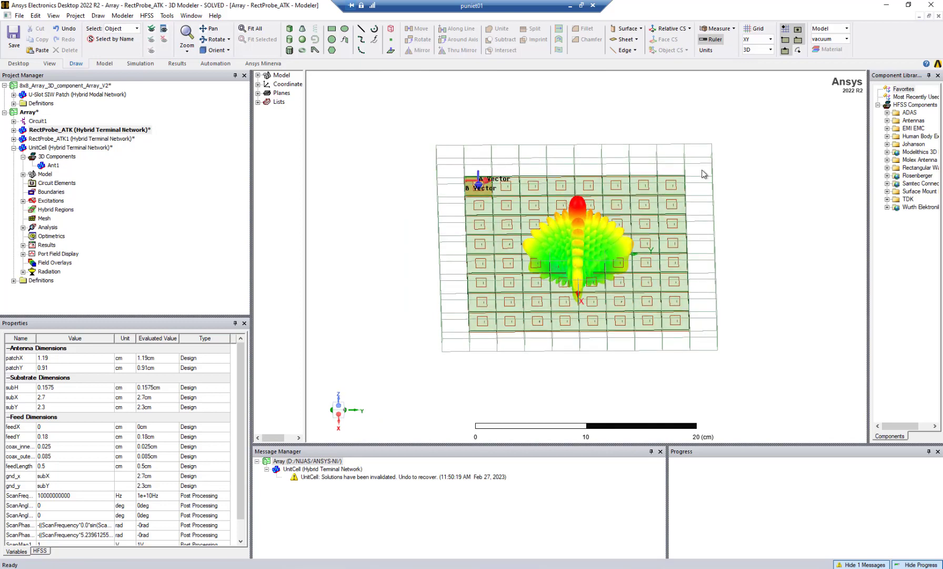
Step: Inspect the Ant1 and Blank1 3D components of RectProbe_ATK and where they sit in the array
{"action": "left_click", "coordinate": [13, 129]}
{"action": "left_click", "coordinate": [24, 139]}
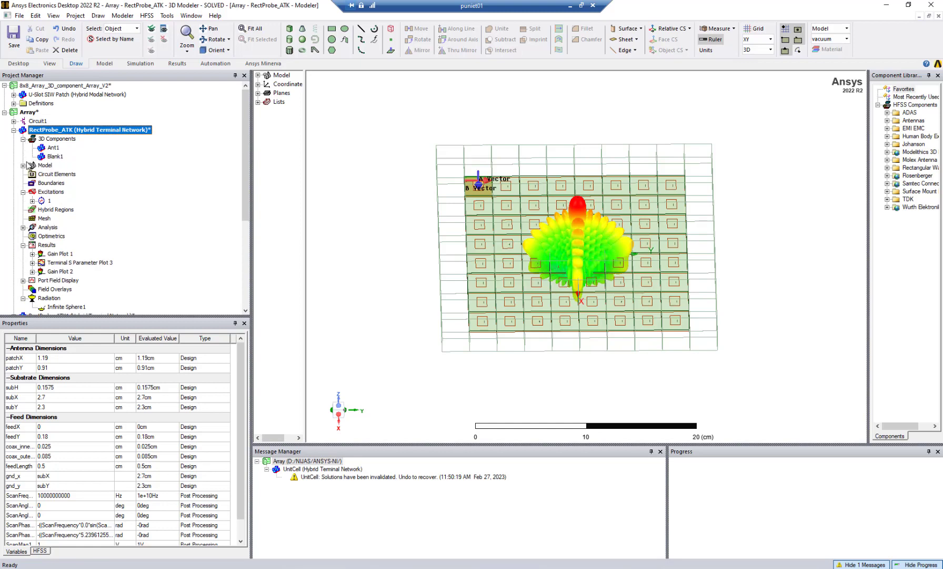
{"action": "left_click", "coordinate": [46, 149]}
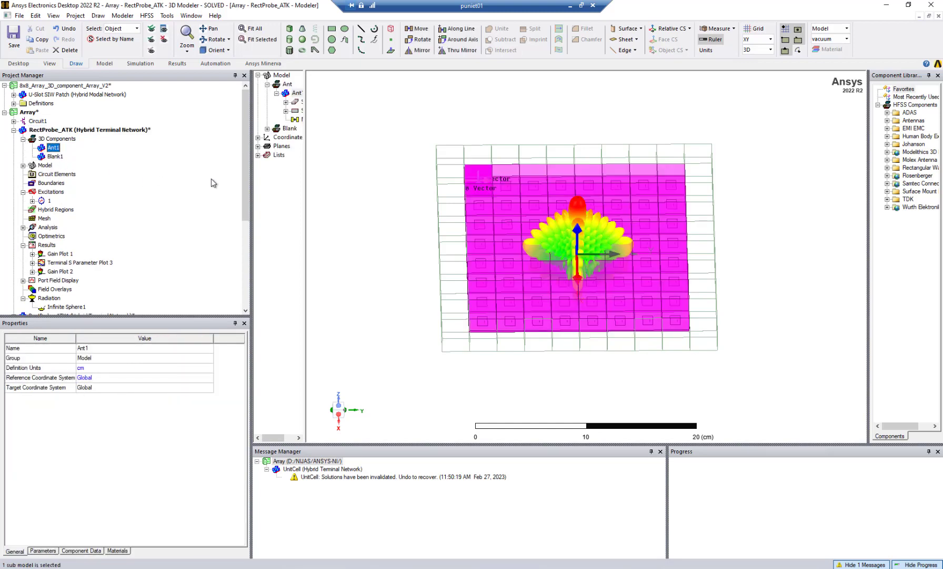
{"action": "left_click", "coordinate": [353, 209]}
{"action": "left_click", "coordinate": [55, 156]}
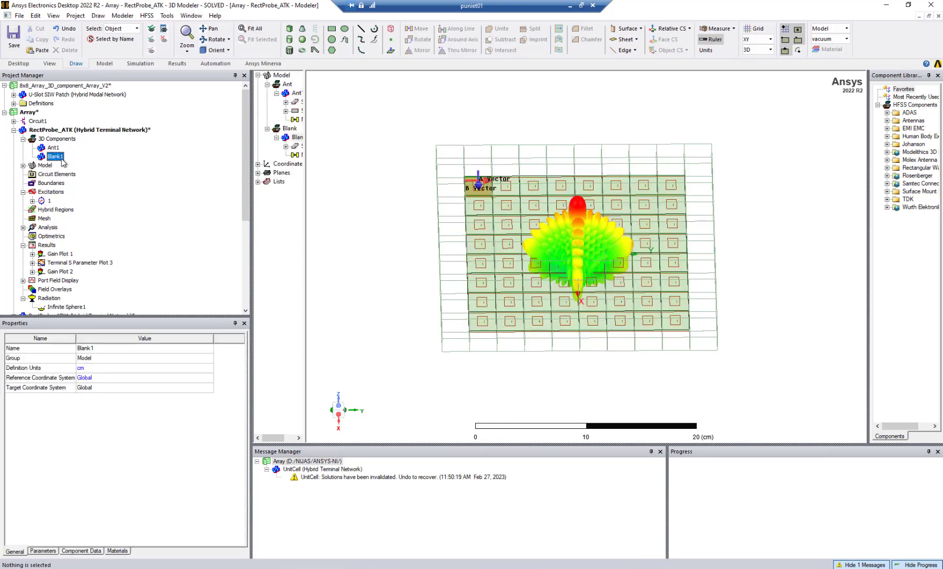
{"action": "left_click_drag", "start_coordinate": [415, 269], "coordinate": [487, 129], "text": "alt"}
{"action": "left_click", "coordinate": [487, 129]}
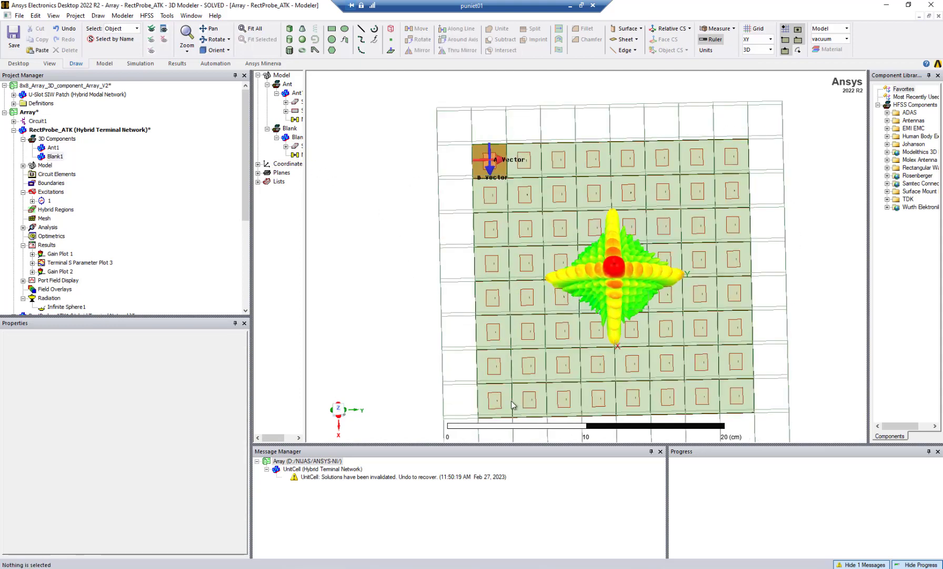
Step: Review array A's lattice vectors, size and unit cell layout of Ant1 and Blank1, then close its properties
{"action": "left_click", "coordinate": [23, 165]}
{"action": "double_click", "coordinate": [48, 174]}
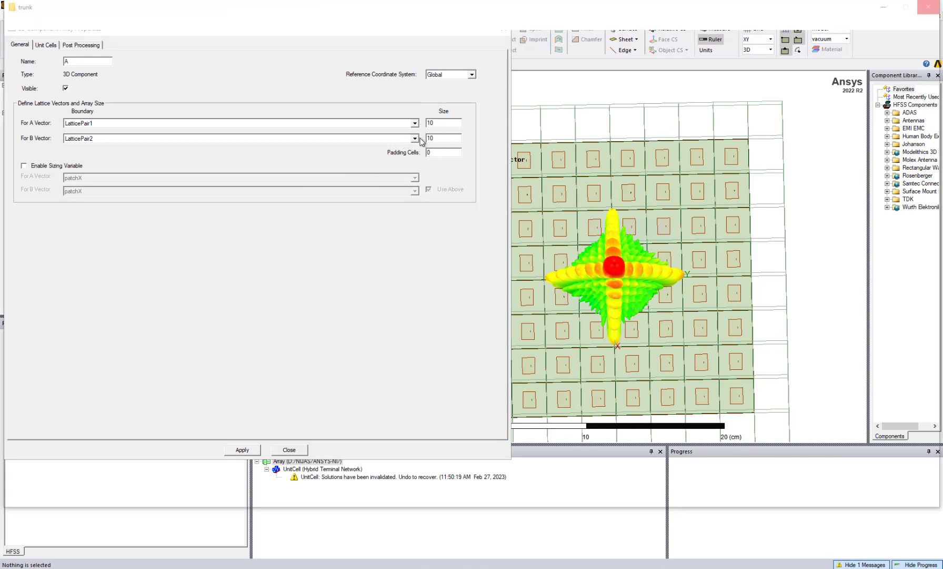
{"action": "left_click", "coordinate": [46, 45]}
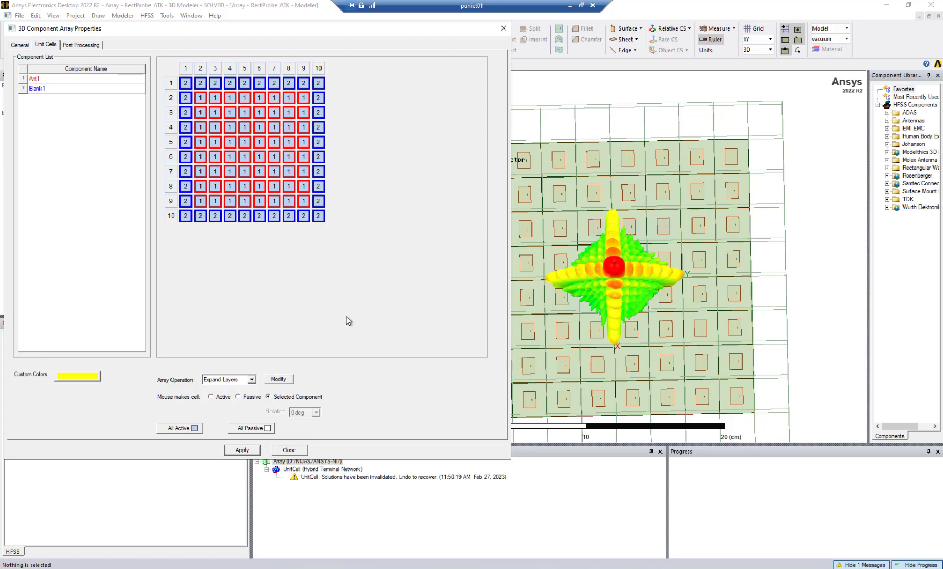
{"action": "left_click", "coordinate": [279, 450]}
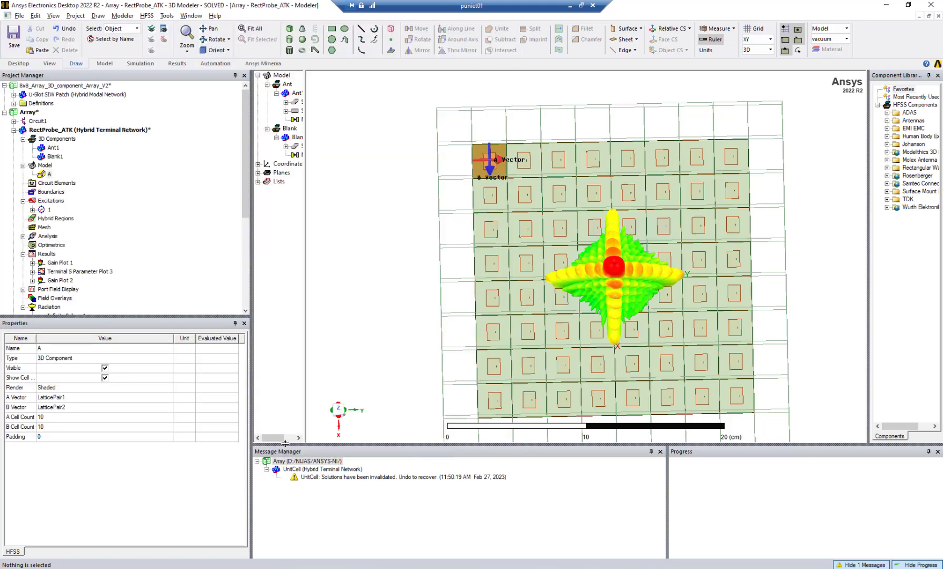
{"action": "left_click_drag", "start_coordinate": [399, 282], "coordinate": [393, 301], "text": "alt"}
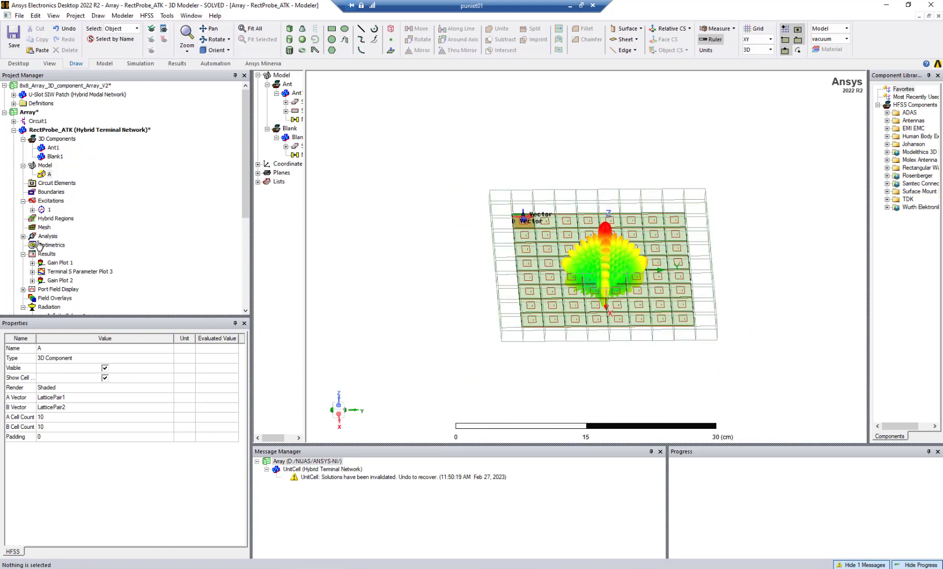
Step: Review the ATK_Solution setup with its sweeps and the Gain Plot 2 report, then return to the RectProbe_ATK model
{"action": "left_click", "coordinate": [23, 236]}
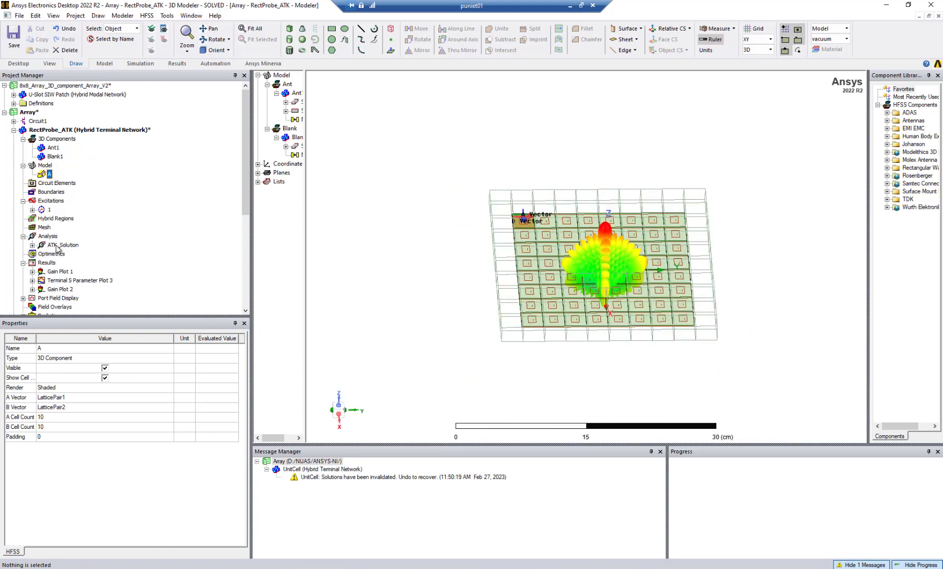
{"action": "left_click", "coordinate": [37, 246]}
{"action": "left_click", "coordinate": [32, 246]}
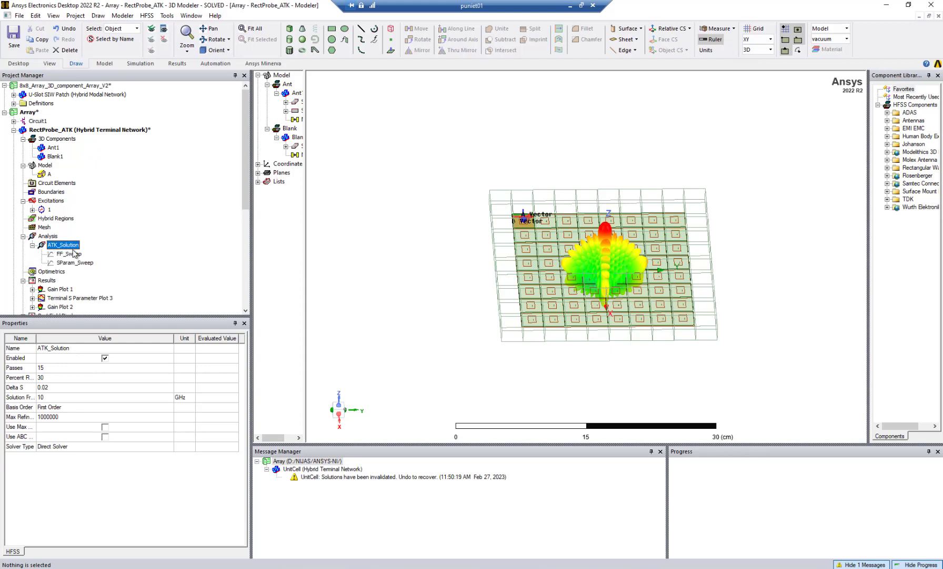
{"action": "right_click", "coordinate": [74, 254]}
{"action": "right_click", "coordinate": [64, 245]}
{"action": "right_click", "coordinate": [64, 246]}
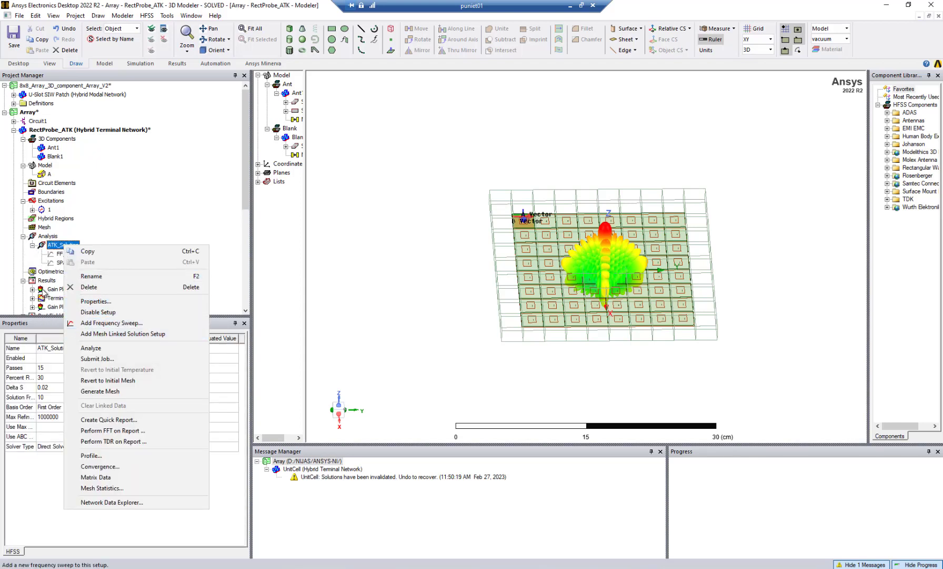
{"action": "double_click", "coordinate": [49, 306]}
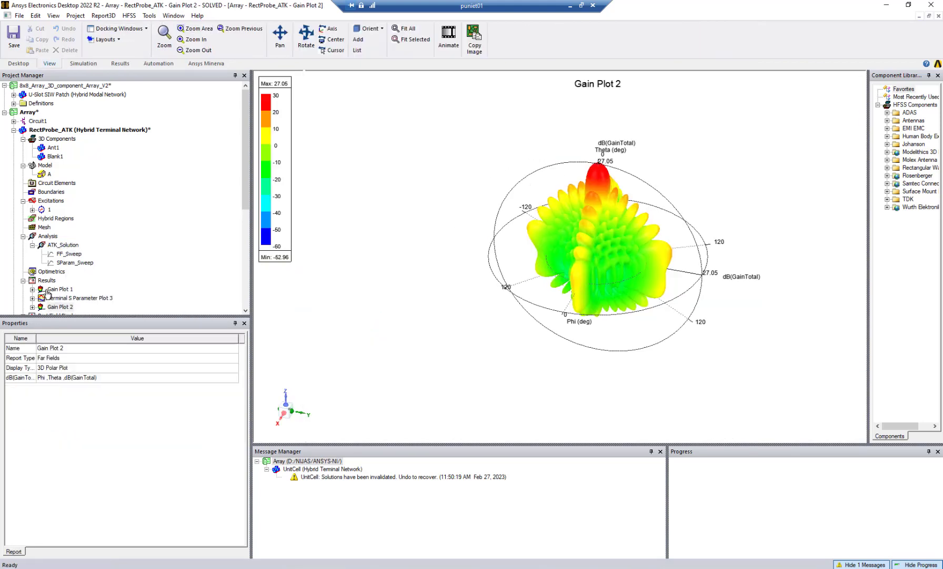
{"action": "double_click", "coordinate": [36, 128]}
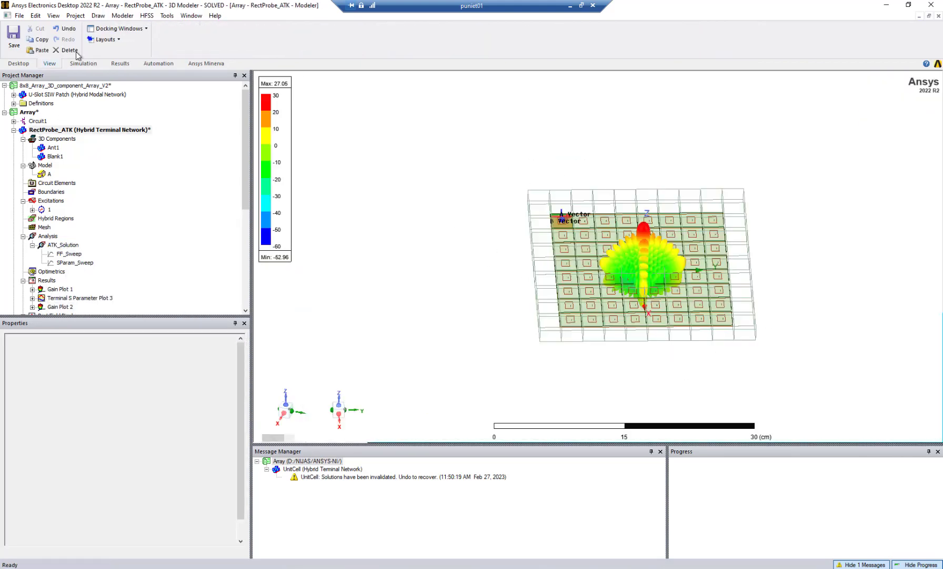
Step: Start the Finite Array Beam Angle toolkit, set Theta to 20 deg at 10 GHz and calculate the phase shifts
{"action": "left_click", "coordinate": [162, 16]}
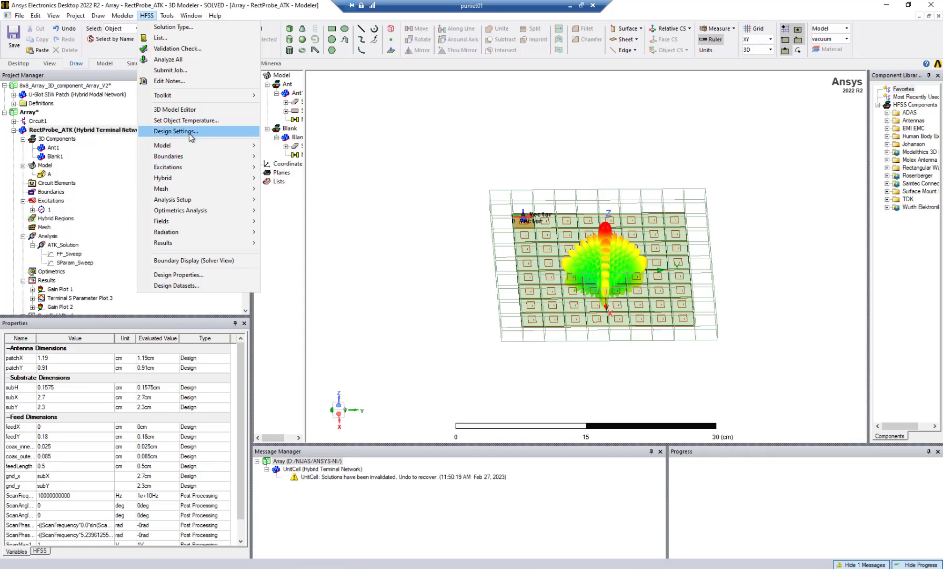
{"action": "mouse_move", "coordinate": [198, 95]}
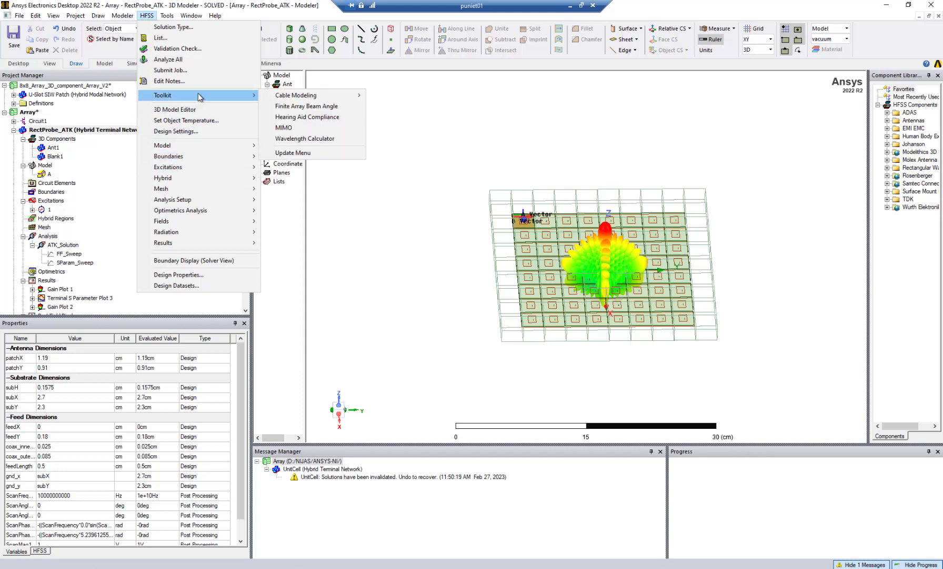
{"action": "left_click", "coordinate": [316, 108]}
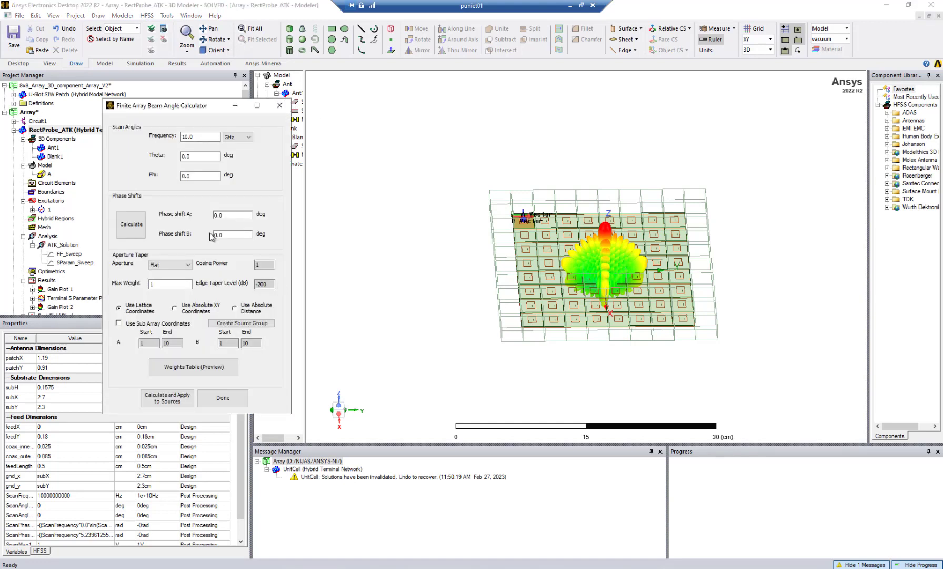
{"action": "left_click_drag", "start_coordinate": [207, 138], "coordinate": [158, 135]}
{"action": "double_click", "coordinate": [199, 158]}
{"action": "left_click", "coordinate": [137, 229]}
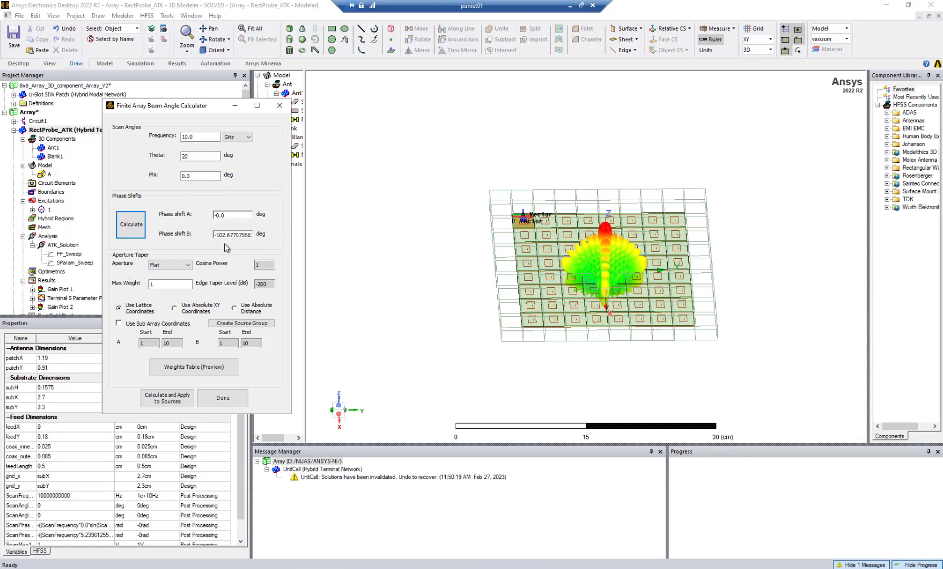
Step: Keep the aperture taper Flat, calculate and apply the weights to the sources, close the calculator and inspect the steered beam
{"action": "left_click", "coordinate": [157, 269]}
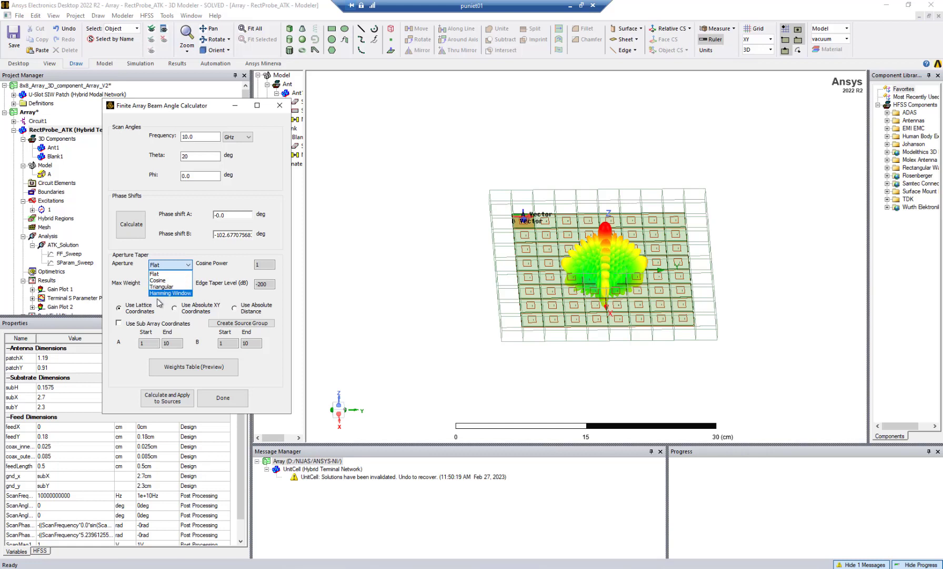
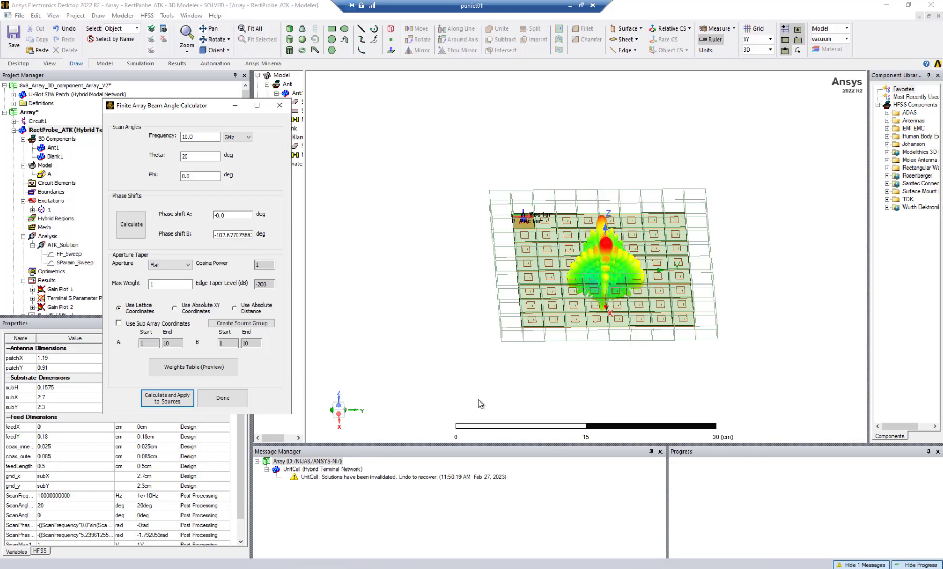
{"action": "left_click", "coordinate": [224, 398]}
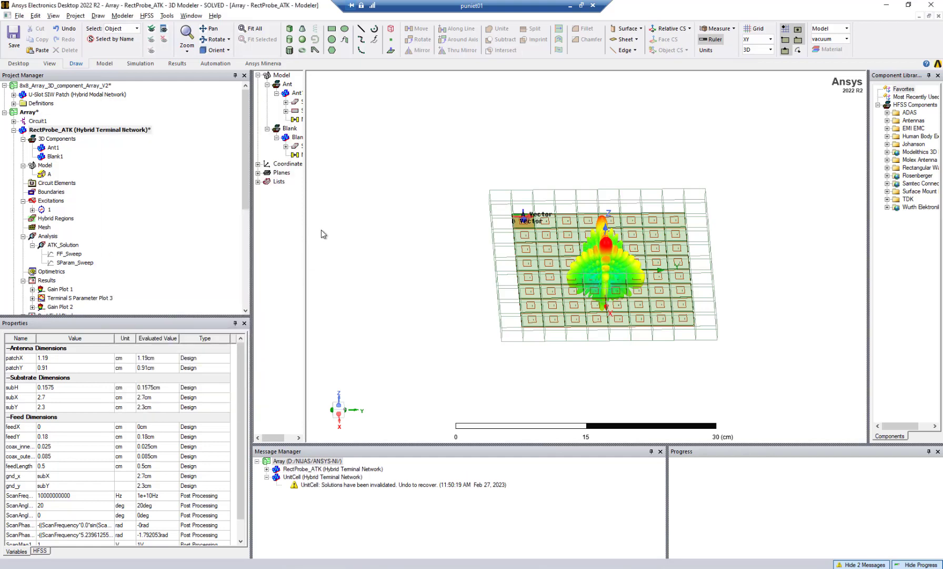
{"action": "left_click_drag", "start_coordinate": [675, 306], "coordinate": [526, 197], "text": "alt"}
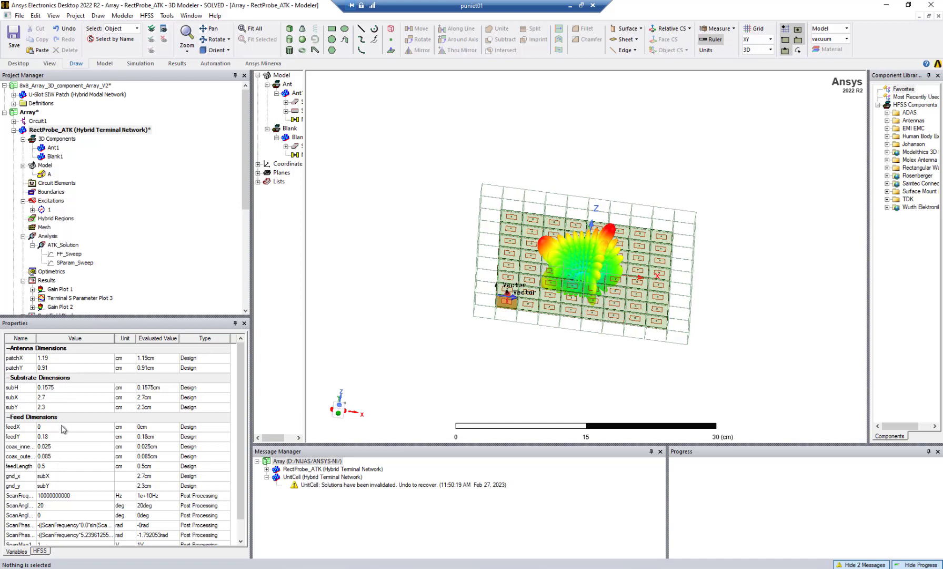
Step: Widen the variable name column in the design properties, set ScanAngleTheta to 0 and inspect the updated beam
{"action": "scroll", "coordinate": [61, 394], "scroll_direction": "down", "scroll_amount": 1}
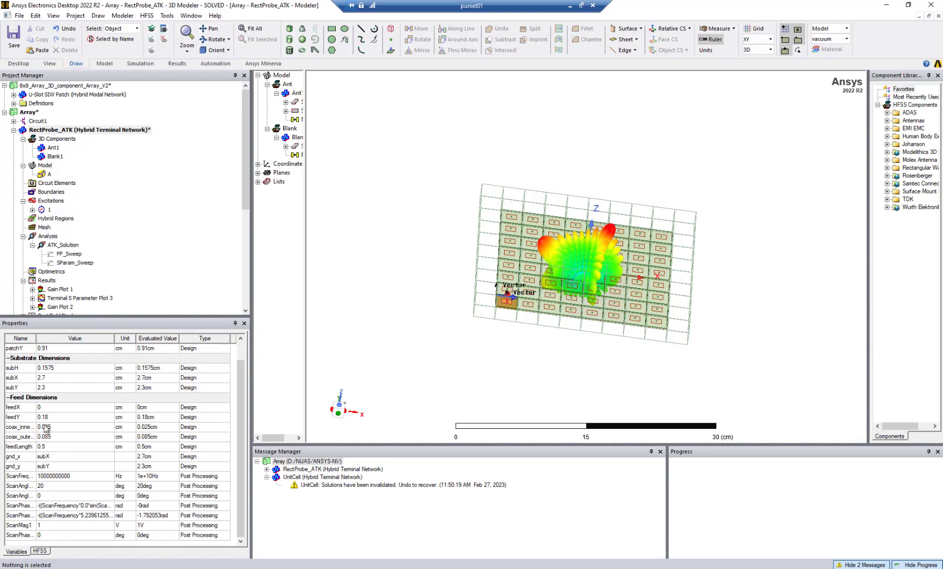
{"action": "left_click_drag", "start_coordinate": [239, 425], "coordinate": [237, 493]}
{"action": "left_click_drag", "start_coordinate": [36, 338], "coordinate": [76, 338]}
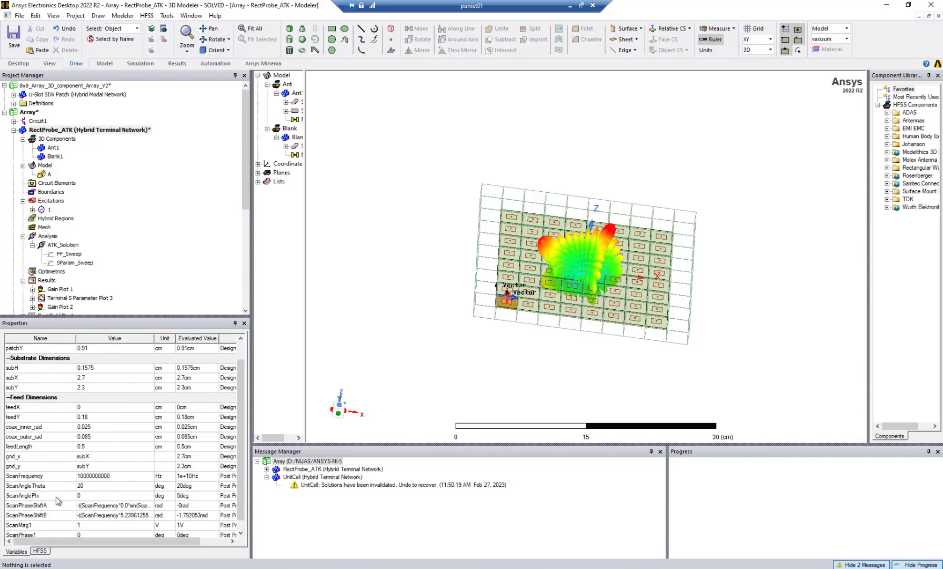
{"action": "left_click", "coordinate": [105, 488]}
{"action": "type", "text": "0"}
{"action": "left_click", "coordinate": [422, 349]}
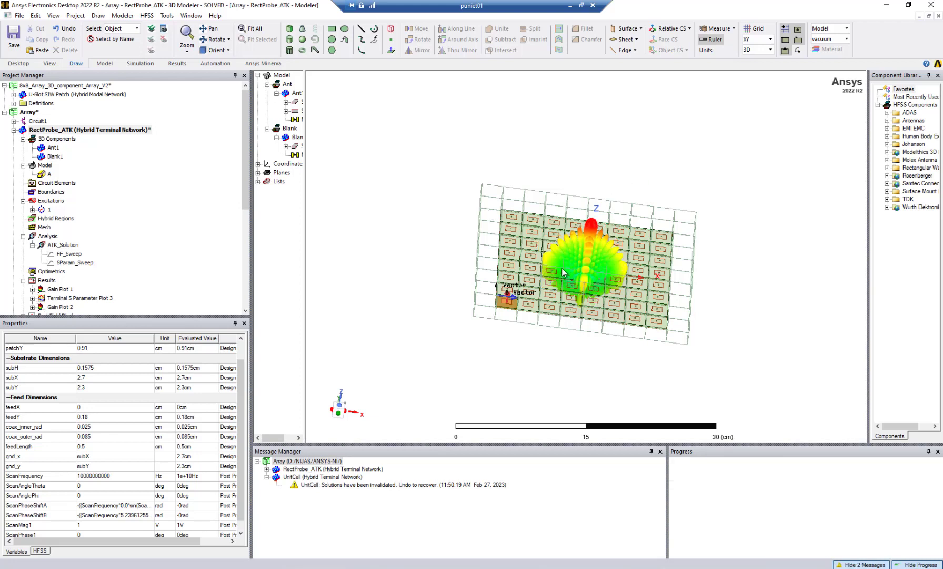
{"action": "left_click_drag", "start_coordinate": [644, 331], "coordinate": [604, 331], "text": "alt"}
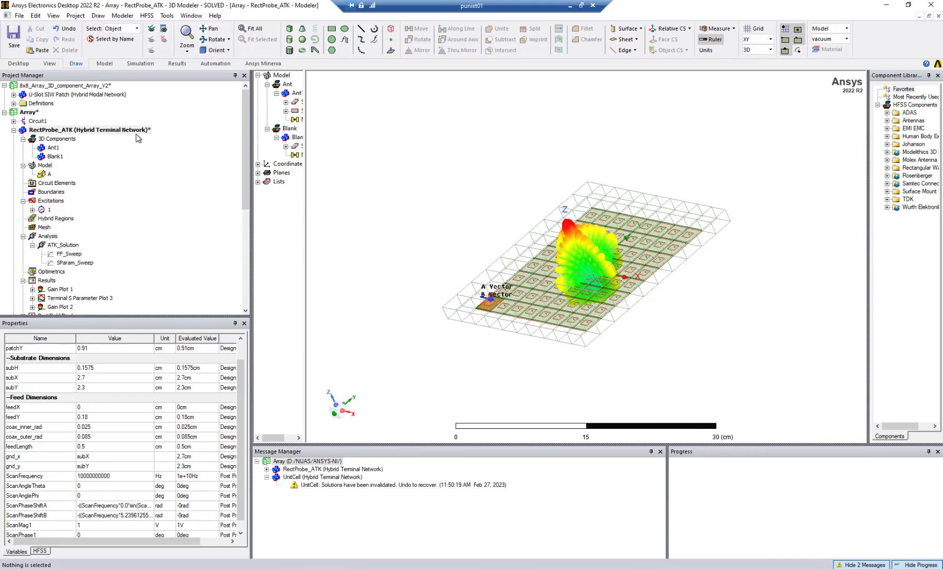
Step: Bring up the RectProbe_ATK post process sources and enlarge the table to read the magnitude and phase expressions
{"action": "right_click", "coordinate": [51, 202]}
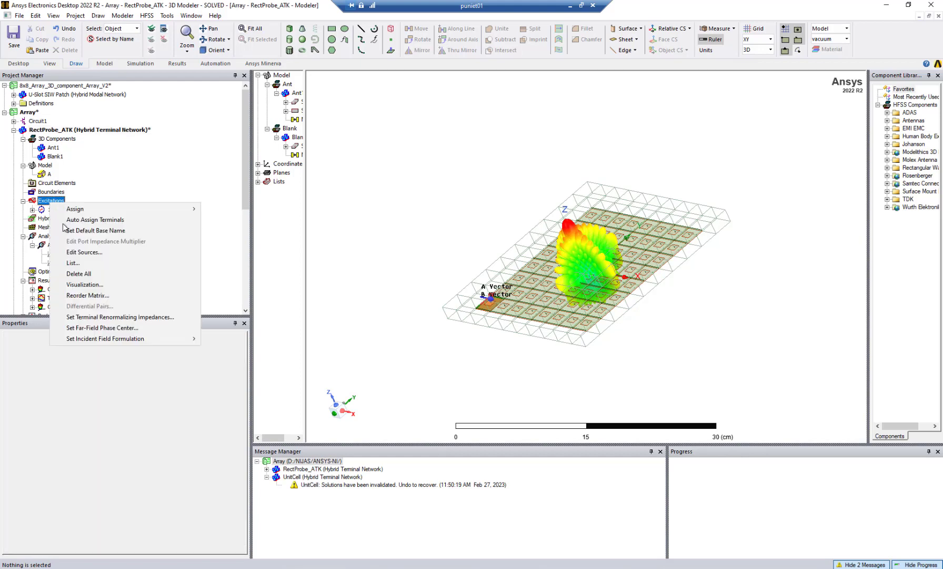
{"action": "left_click", "coordinate": [77, 253]}
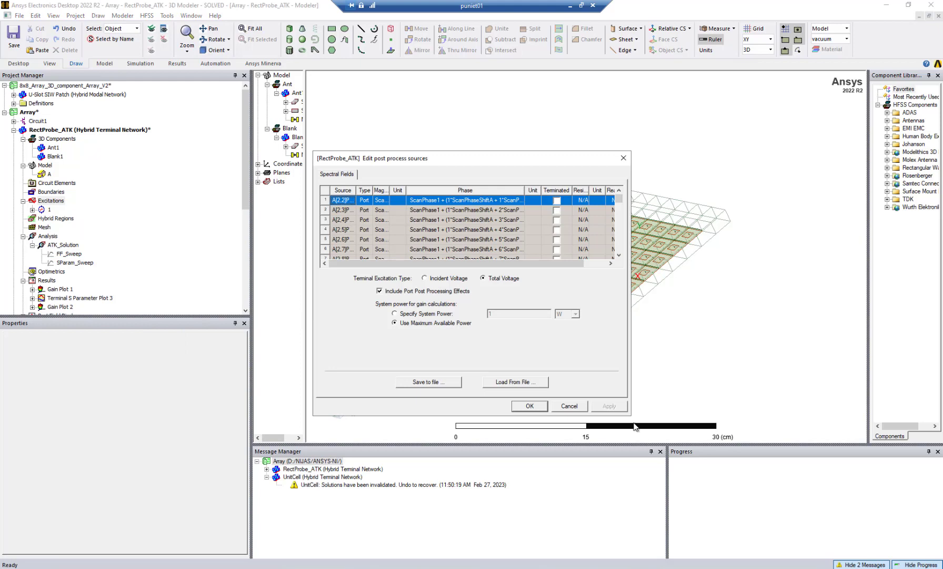
{"action": "left_click_drag", "start_coordinate": [634, 416], "coordinate": [836, 567]}
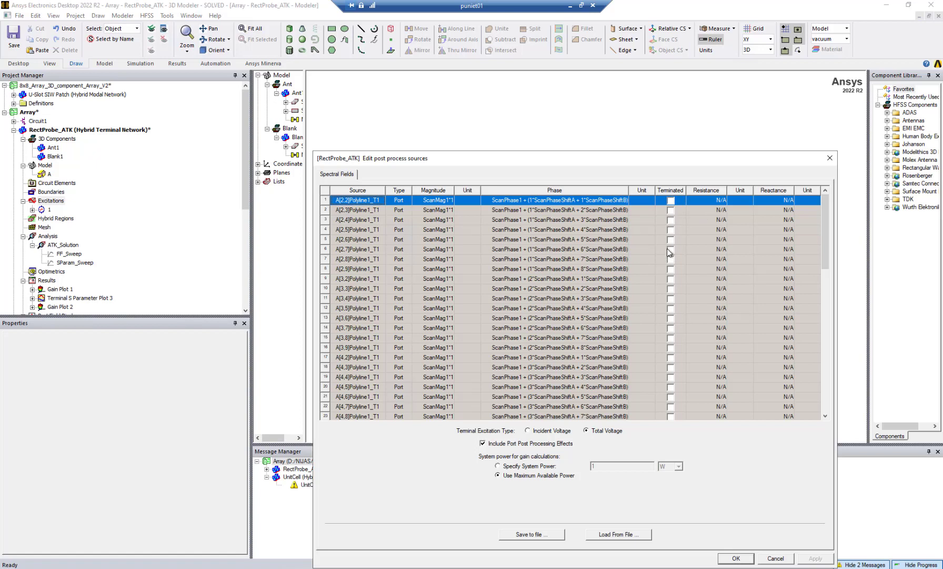
Step: Mark source A[2,2]Polyline1_T1 as terminated and move the sources dialog clear of the array model
{"action": "left_click", "coordinate": [671, 200]}
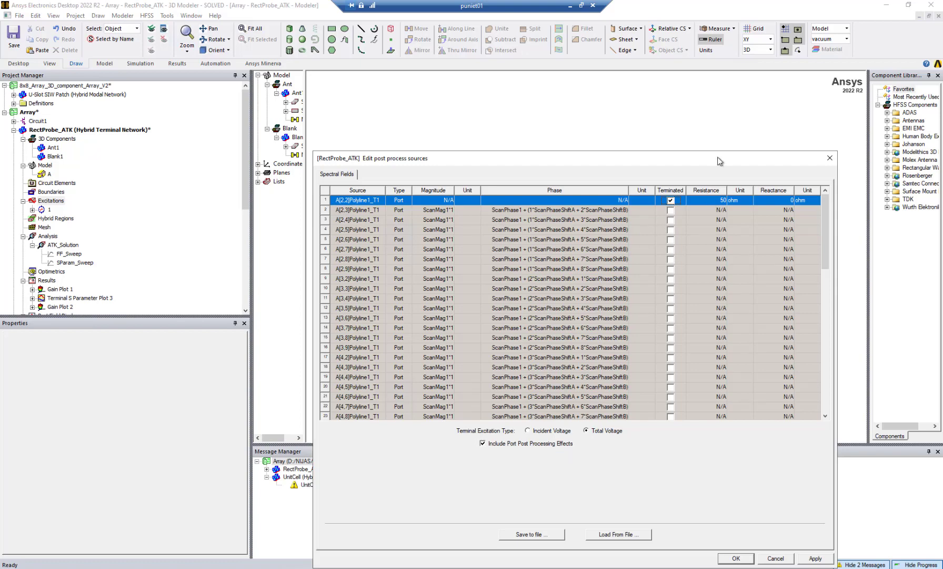
{"action": "left_click_drag", "start_coordinate": [747, 155], "coordinate": [356, 104]}
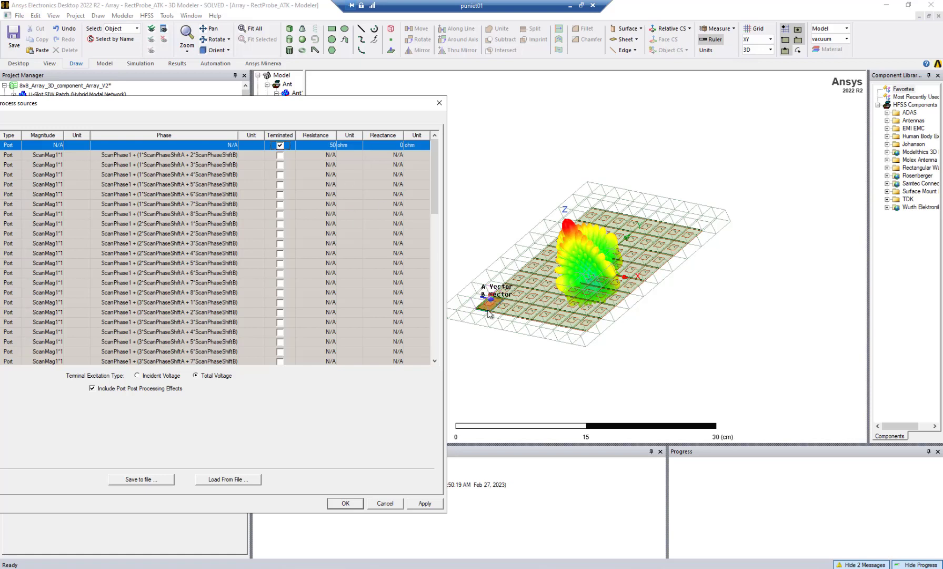
Step: Set the resistance of the terminated first source to 1000000 ohm
{"action": "left_click", "coordinate": [337, 148]}
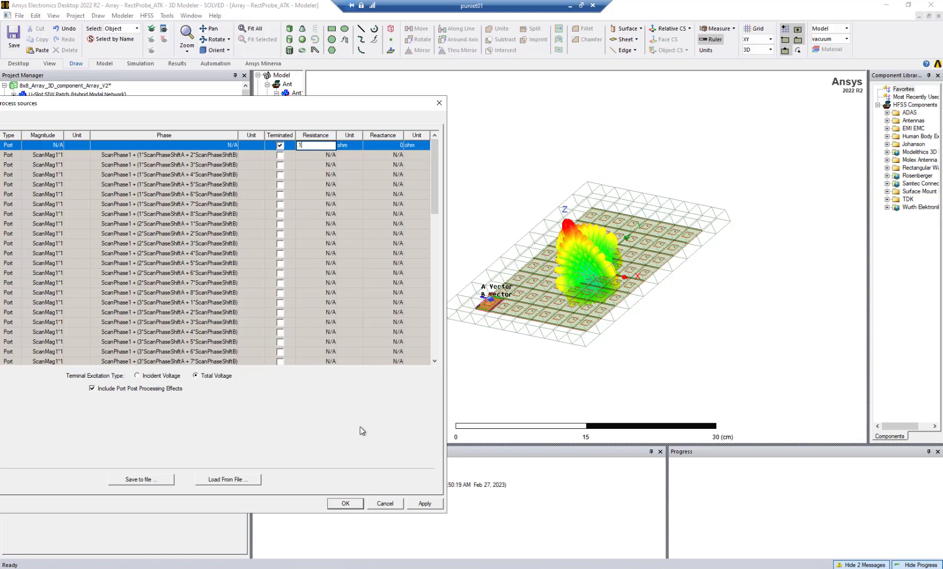
{"action": "double_click", "coordinate": [324, 145]}
{"action": "left_click", "coordinate": [395, 147]}
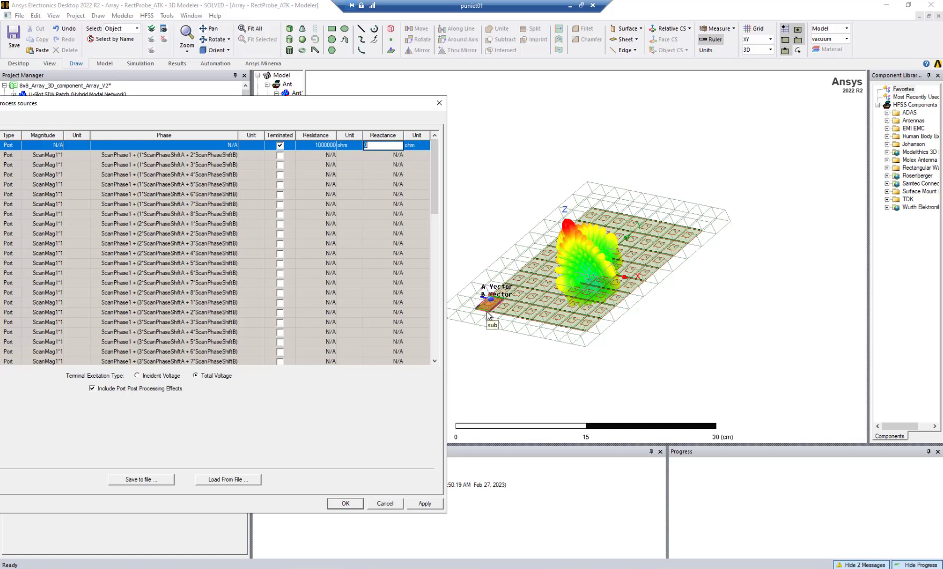
Step: Set the terminated source's resistance to 50 ohm and its reactance to 100 ohm
{"action": "left_click", "coordinate": [333, 147]}
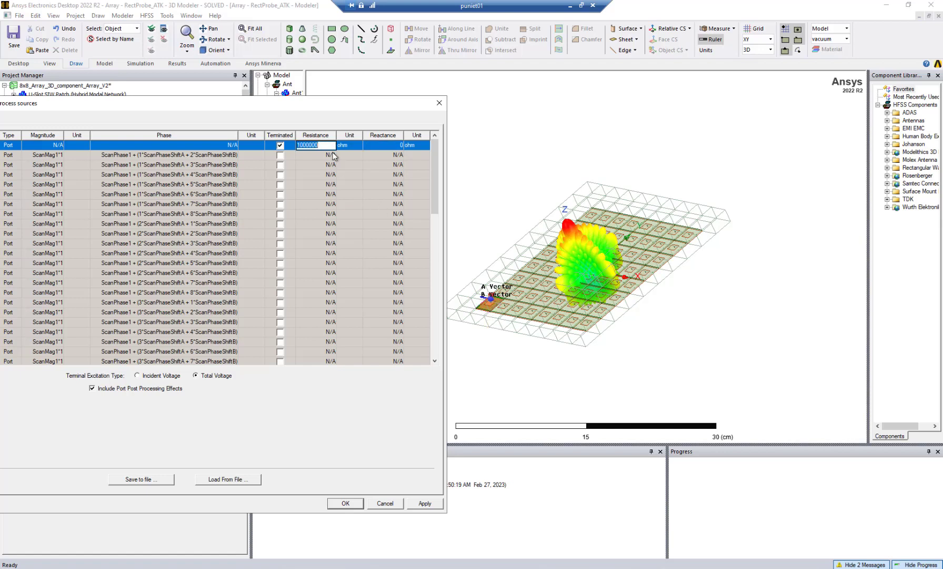
{"action": "type", "text": "50"}
{"action": "left_click", "coordinate": [403, 149]}
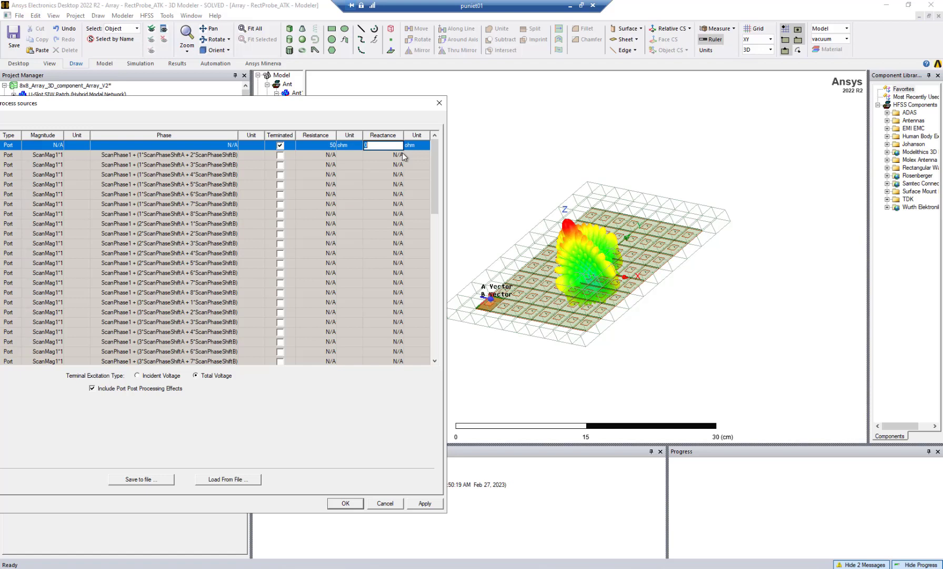
{"action": "type", "text": "100"}
{"action": "left_click", "coordinate": [380, 157]}
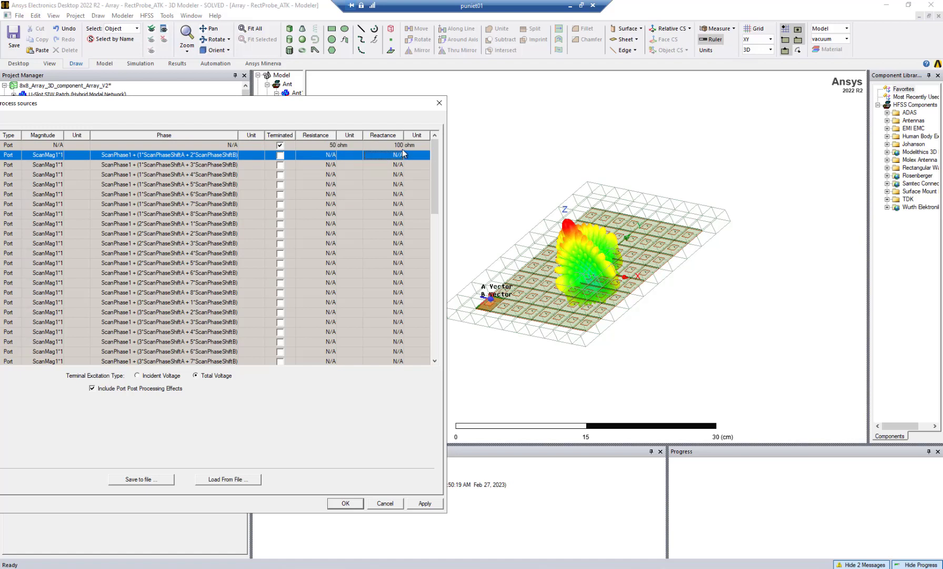
Step: Try a reactance of -100 ohm on the terminated source, and reset it to 0 ohm
{"action": "left_click", "coordinate": [394, 147]}
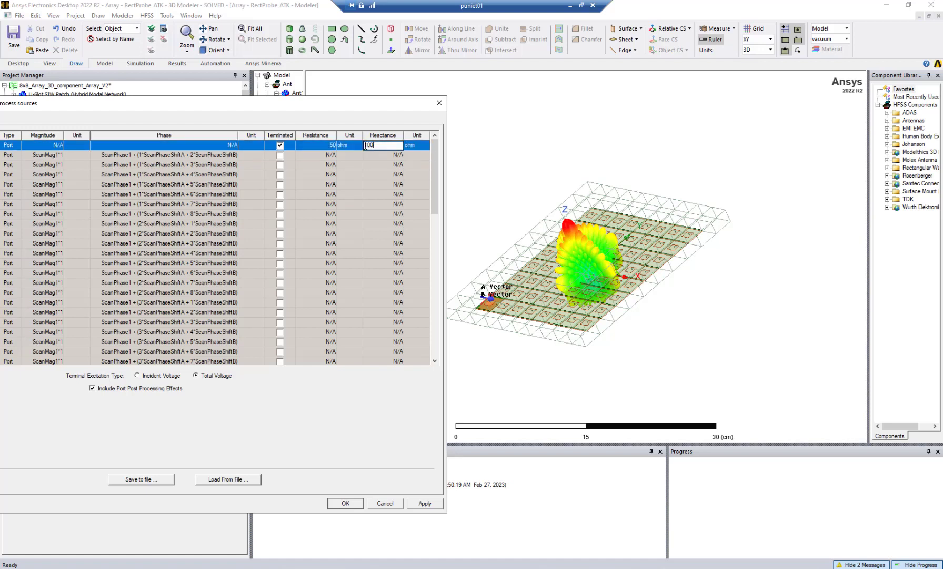
{"action": "left_click", "coordinate": [384, 146]}
{"action": "left_click", "coordinate": [373, 148]}
{"action": "left_click", "coordinate": [373, 154]}
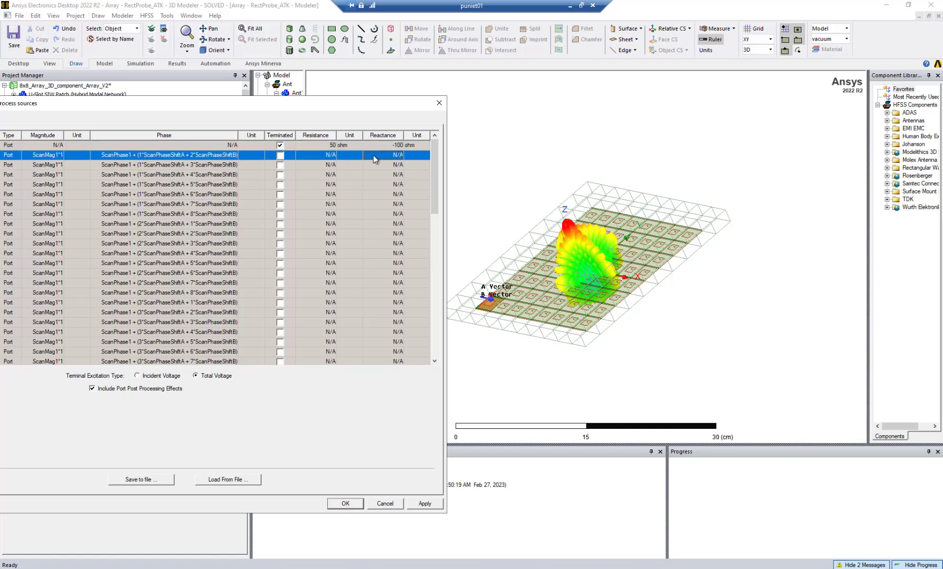
{"action": "left_click", "coordinate": [365, 147]}
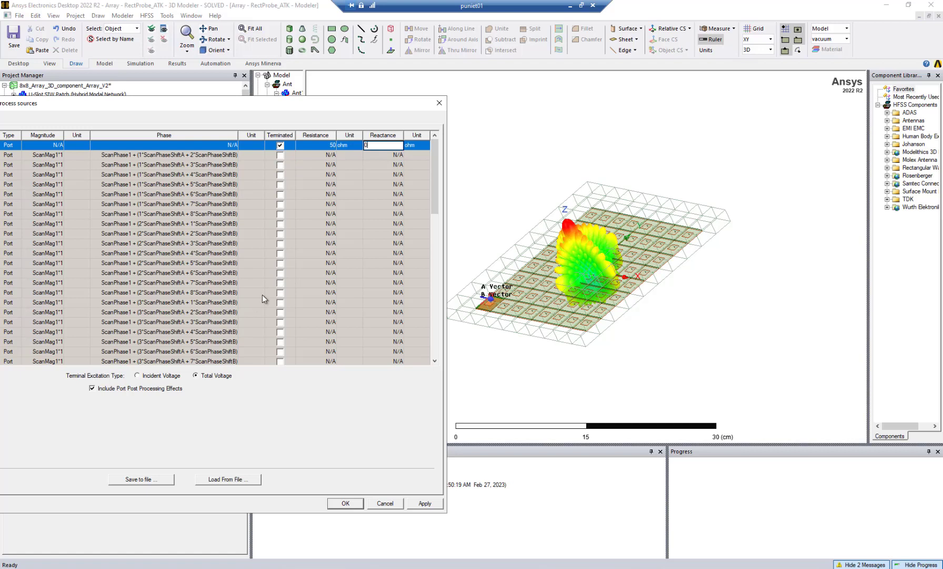
Step: Terminate the sources whose ScanPhaseShiftA and ScanPhaseShiftB multipliers are 2 and 6, 3 and 3, 5 and 1, 5 and 5, and 6 and 6
{"action": "left_click", "coordinate": [280, 273]}
{"action": "left_click", "coordinate": [280, 322]}
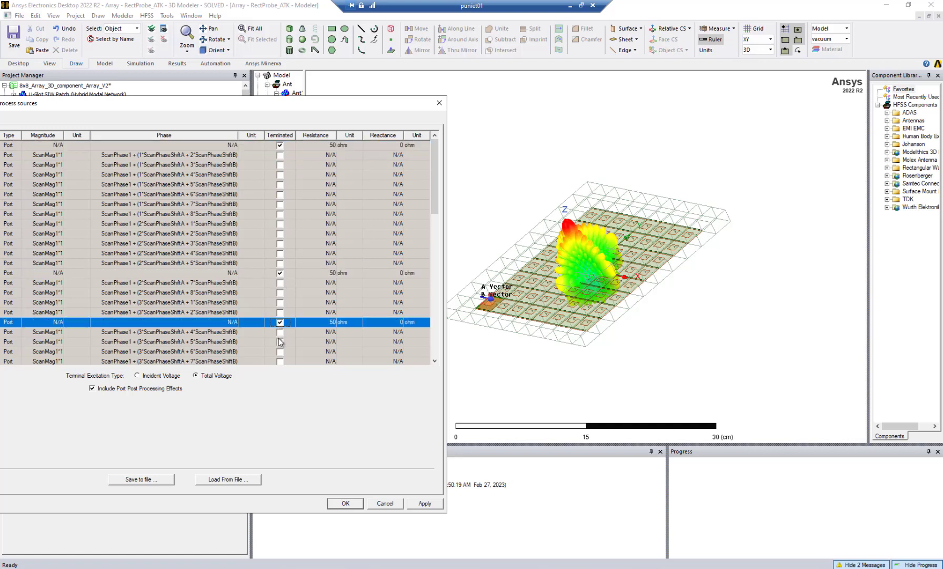
{"action": "scroll", "coordinate": [279, 336], "scroll_direction": "down", "scroll_amount": 5}
{"action": "left_click", "coordinate": [280, 312]}
{"action": "left_click", "coordinate": [280, 352]}
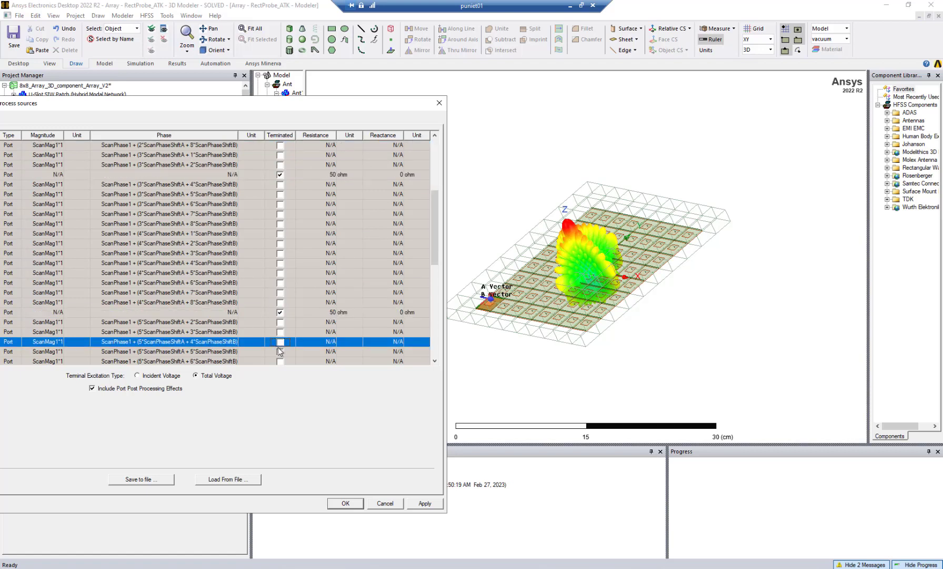
{"action": "scroll", "coordinate": [281, 363], "scroll_direction": "down", "scroll_amount": 4}
{"action": "left_click", "coordinate": [280, 323]}
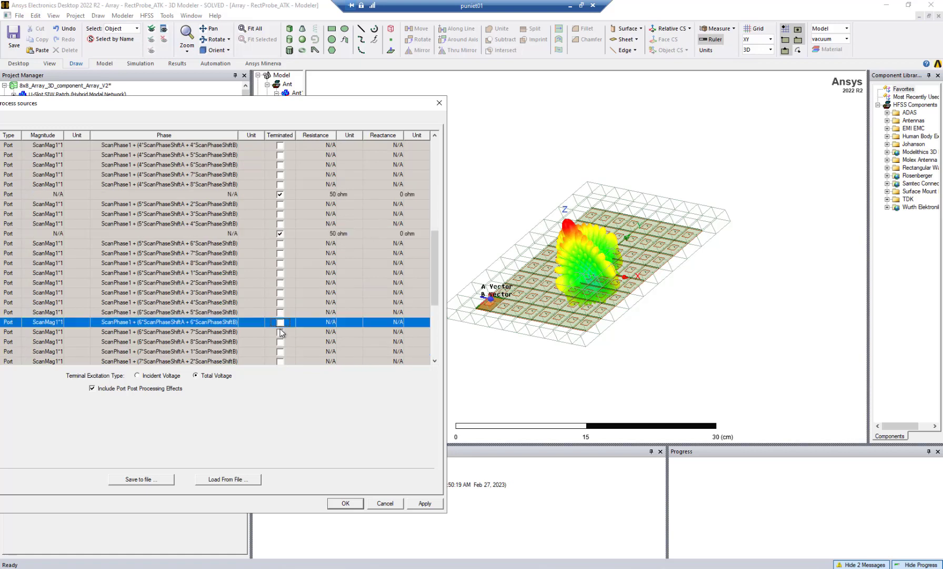
Step: Terminate the sources whose ScanPhaseShiftA and ScanPhaseShiftB multipliers are 8 and 2, 8 and 5, 8 and 7, and 7 and 2
{"action": "scroll", "coordinate": [281, 353], "scroll_direction": "down", "scroll_amount": 3}
{"action": "scroll", "coordinate": [280, 349], "scroll_direction": "down", "scroll_amount": 3}
{"action": "left_click", "coordinate": [281, 322]}
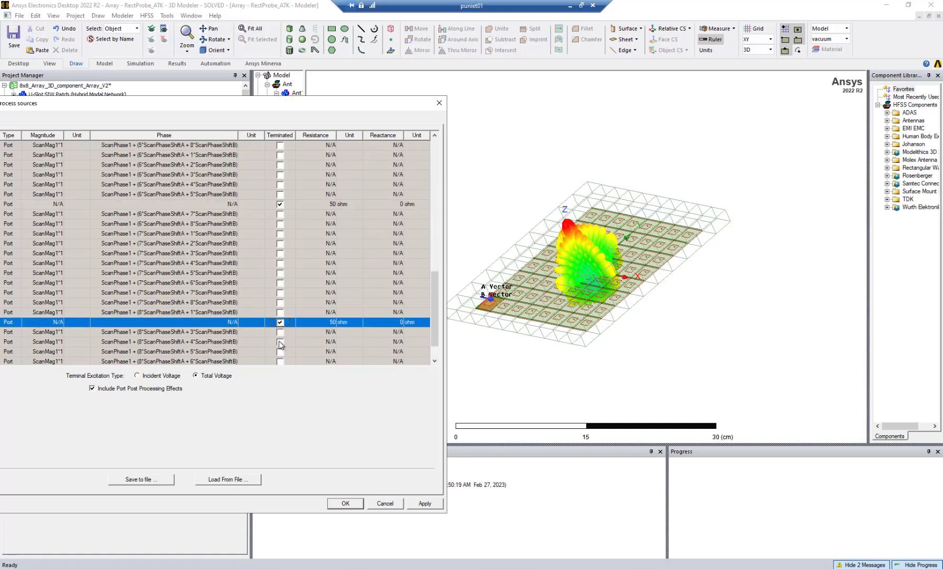
{"action": "left_click", "coordinate": [280, 351]}
{"action": "scroll", "coordinate": [280, 357], "scroll_direction": "down", "scroll_amount": 3}
{"action": "left_click", "coordinate": [279, 342]}
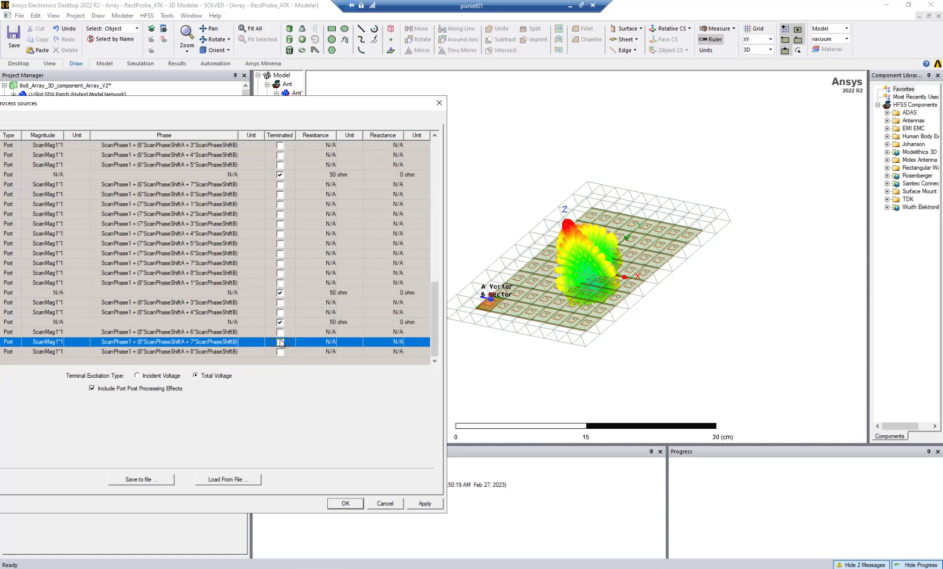
{"action": "left_click", "coordinate": [280, 214]}
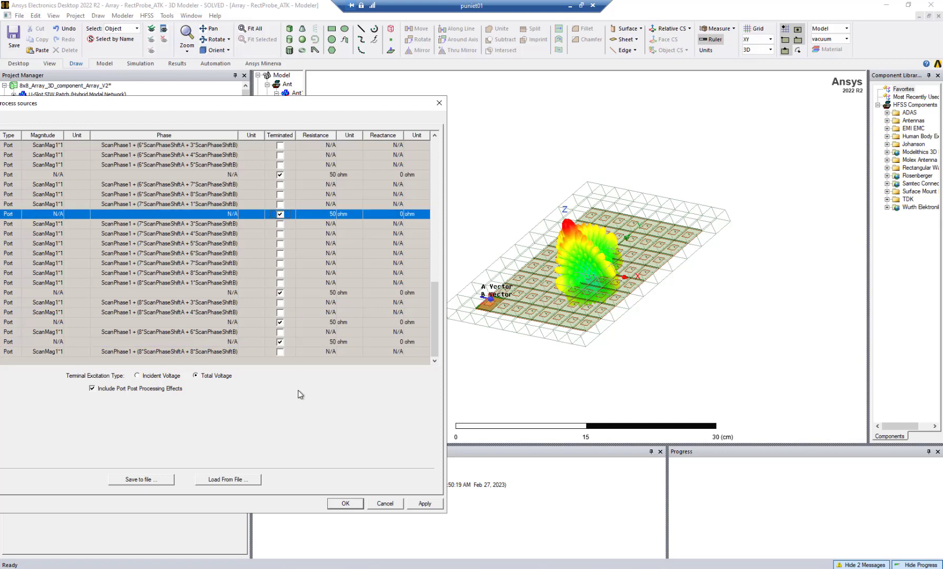
Step: Accept the post process source terminations and examine the updated 3D gain pattern over the array up close
{"action": "left_click", "coordinate": [348, 504]}
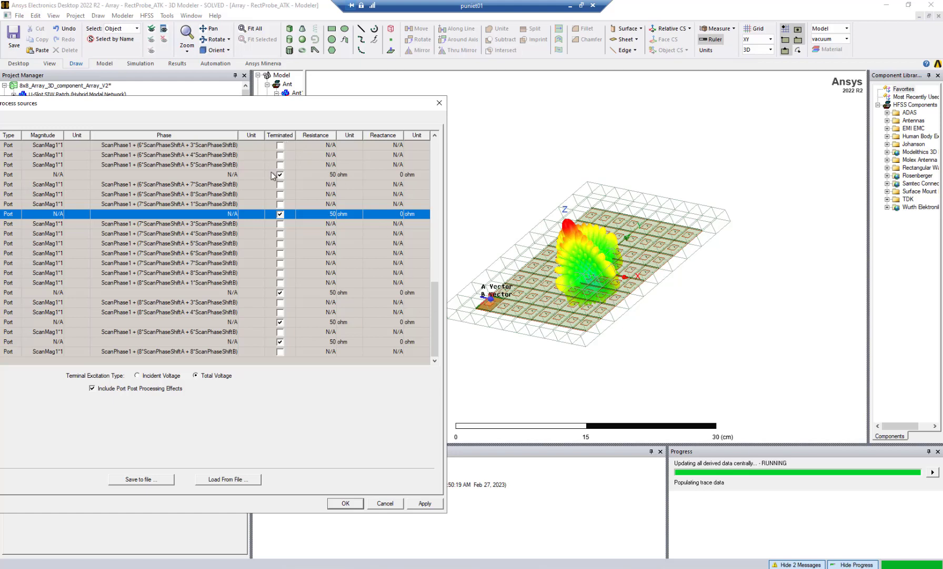
{"action": "key", "text": "Return"}
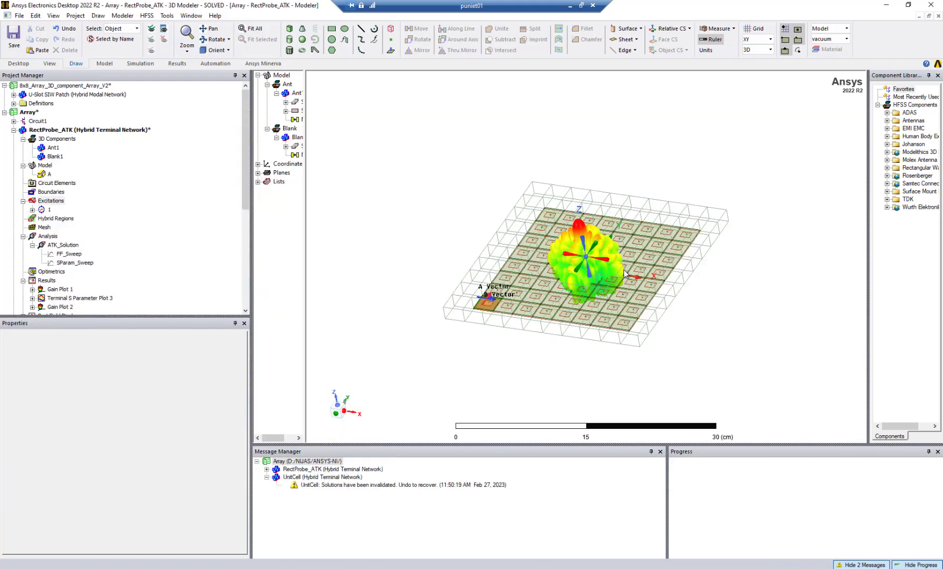
{"action": "left_click_drag", "start_coordinate": [625, 273], "coordinate": [592, 273], "text": "alt"}
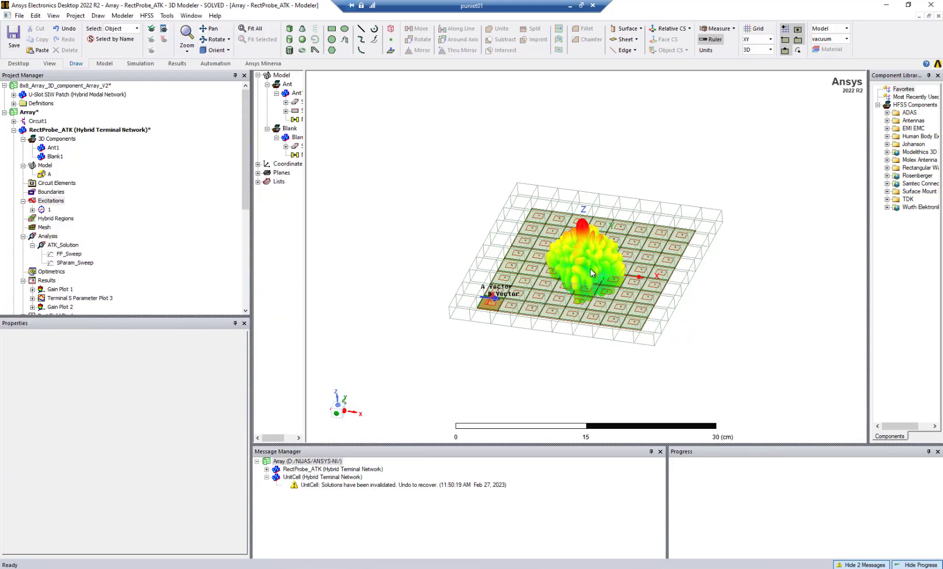
{"action": "scroll", "coordinate": [592, 273], "scroll_direction": "up", "scroll_amount": 8}
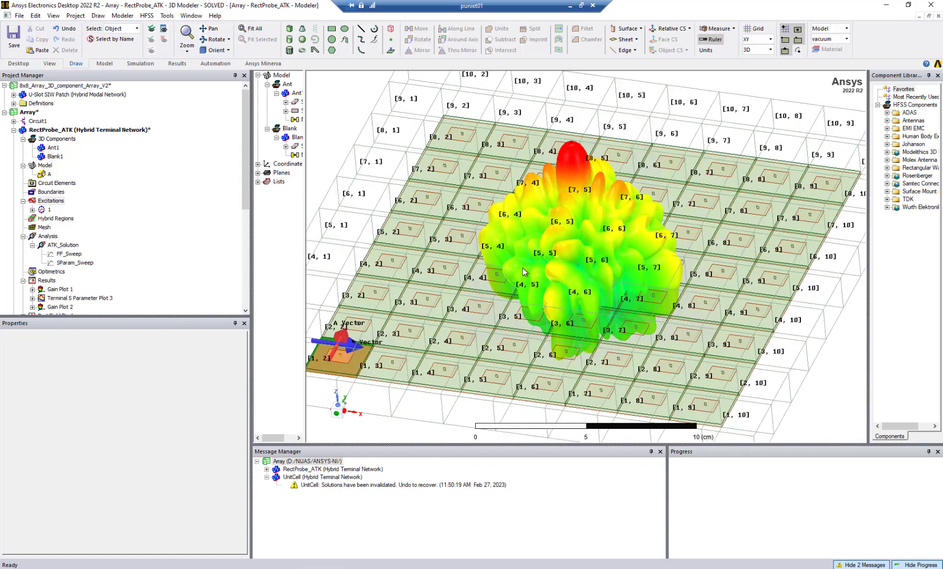
{"action": "mouse_move", "coordinate": [522, 271]}
{"action": "left_mouse_down", "text": "alt"}
{"action": "mouse_move", "coordinate": [521, 248]}
{"action": "mouse_move", "coordinate": [524, 271]}
{"action": "left_mouse_up", "text": "alt"}
{"action": "scroll", "coordinate": [128, 283], "scroll_direction": "down", "scroll_amount": 1}
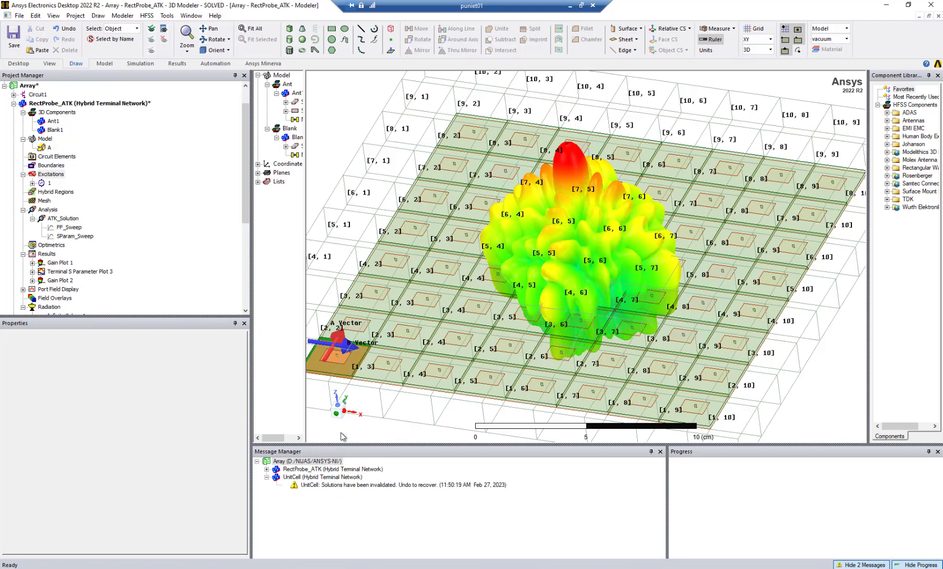
Step: Switch to the PowerPoint presentation and start the slide show from the Antenna Array [8x8] slide
{"action": "left_click", "coordinate": [573, 6]}
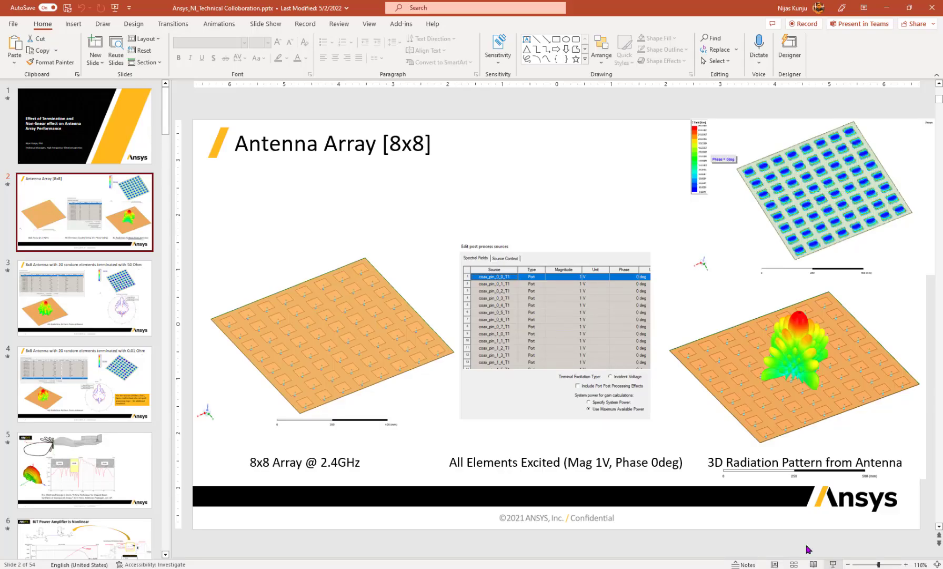
{"action": "left_click", "coordinate": [834, 564]}
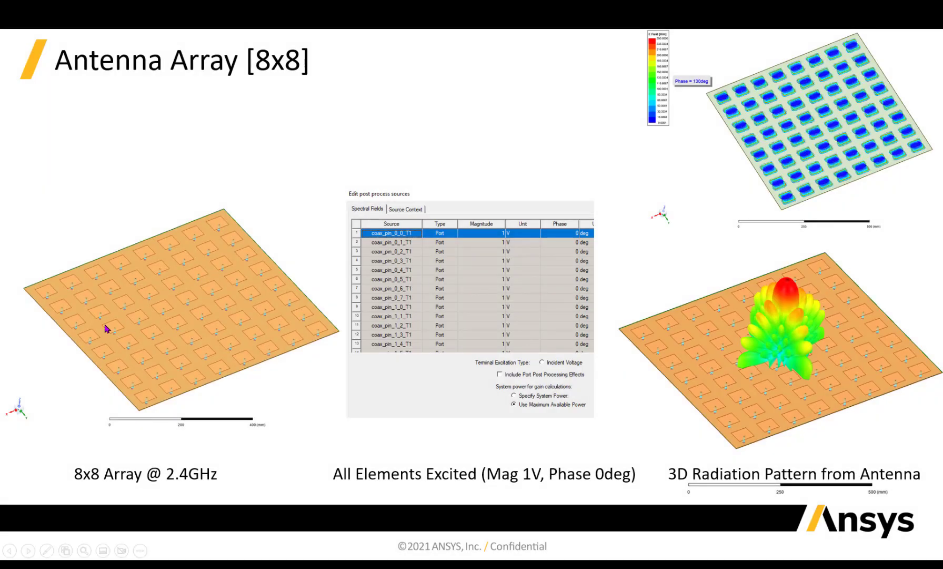